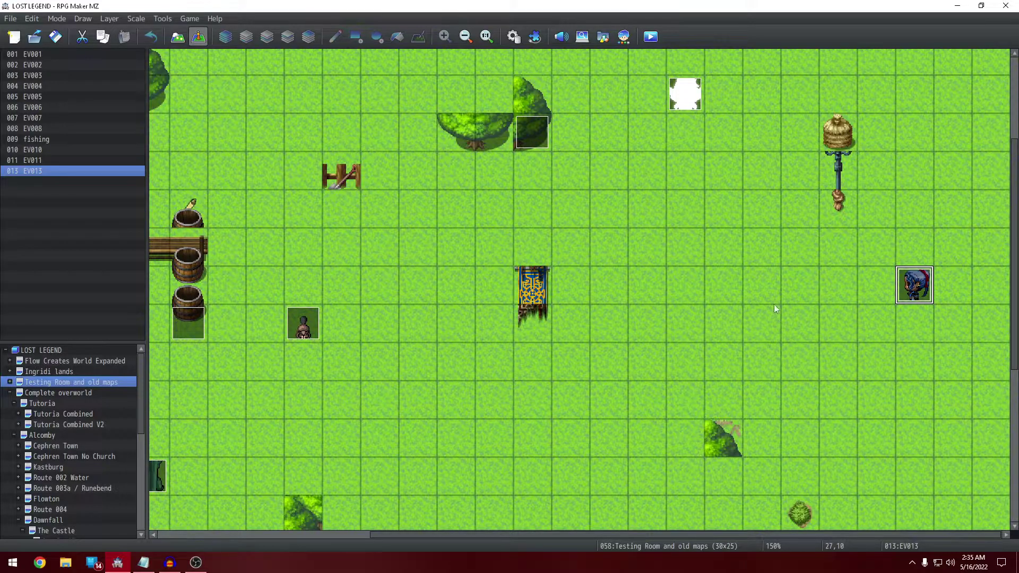
- Mark the map tiles around the guard event: left, right and directly below it
click(771, 293)
drag(772, 369, 779, 344)
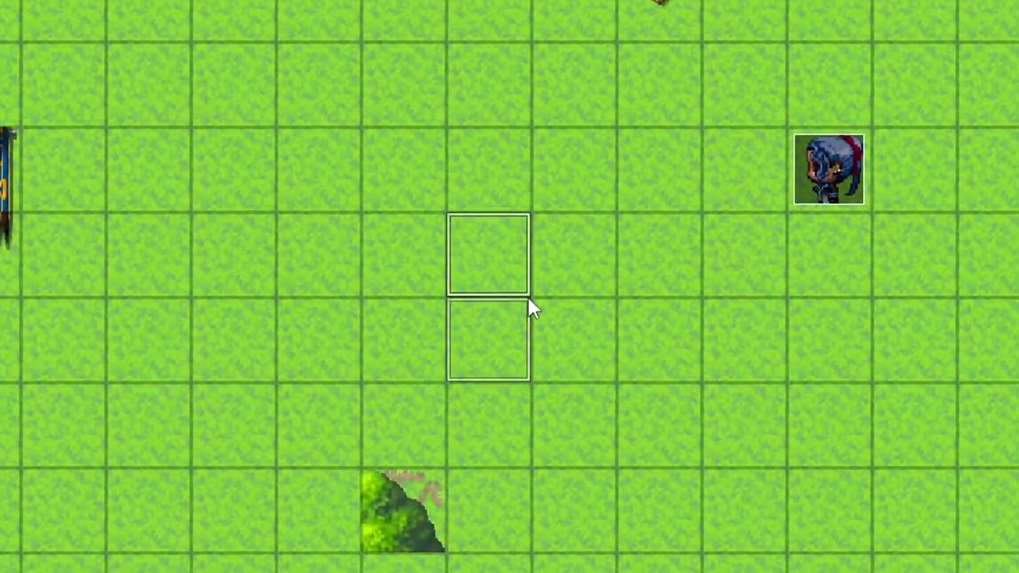
drag(527, 297, 528, 298)
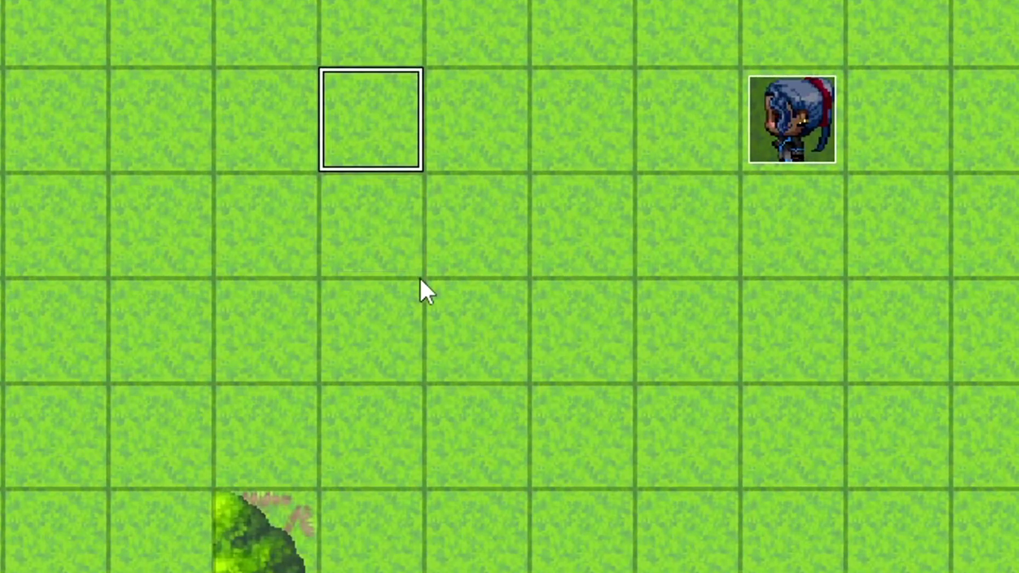
click(797, 143)
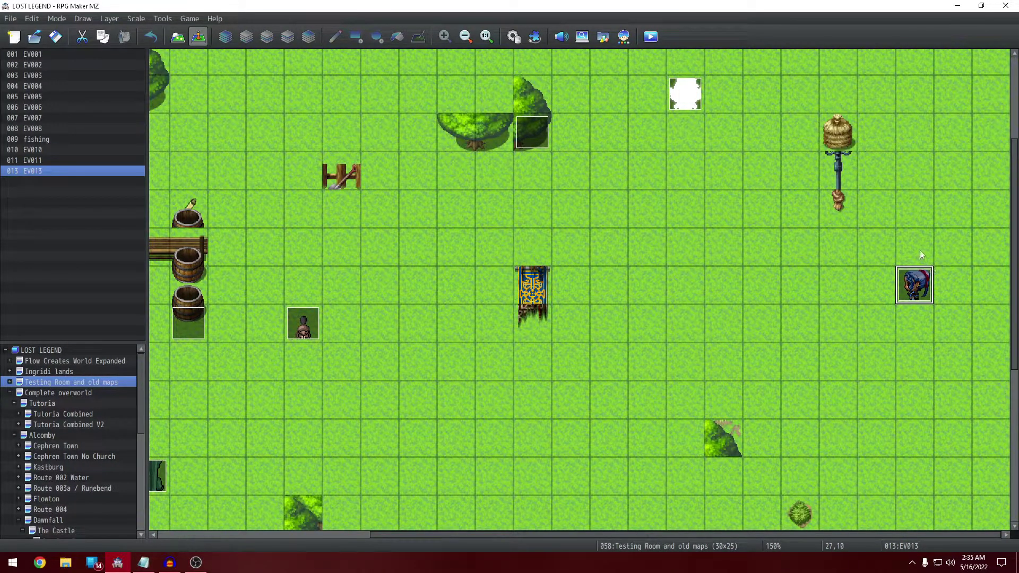
click(952, 289)
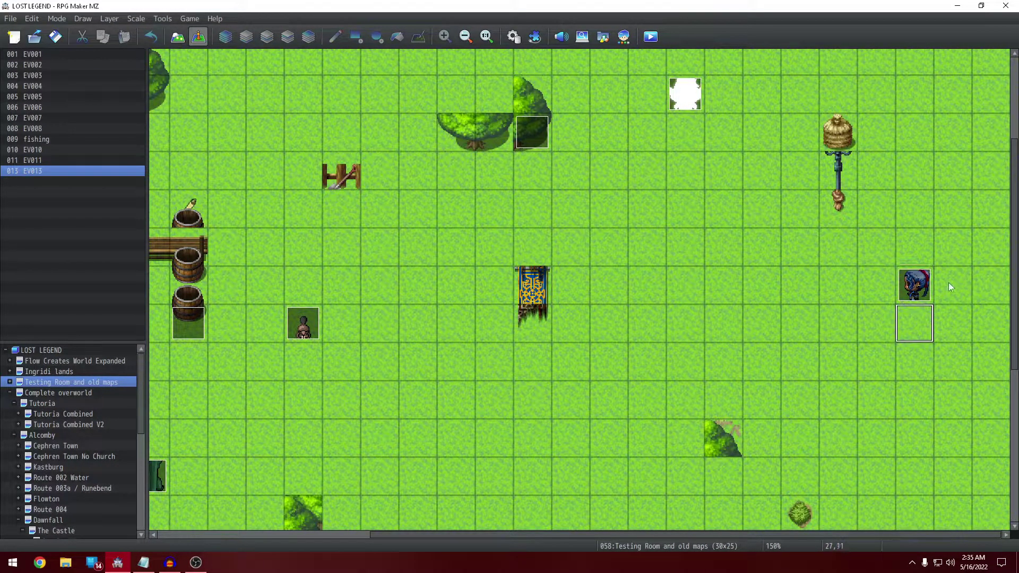
click(950, 287)
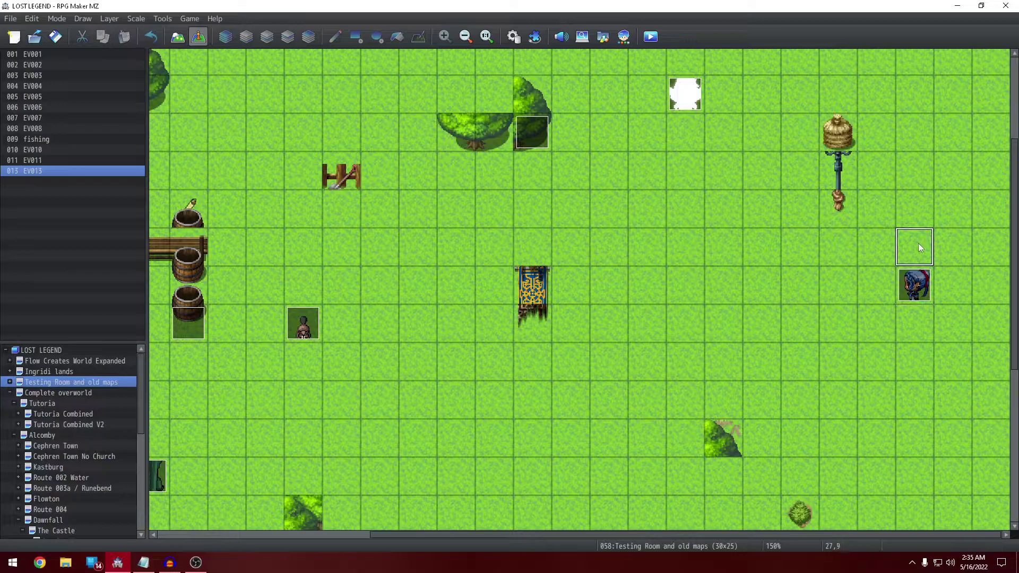
click(930, 317)
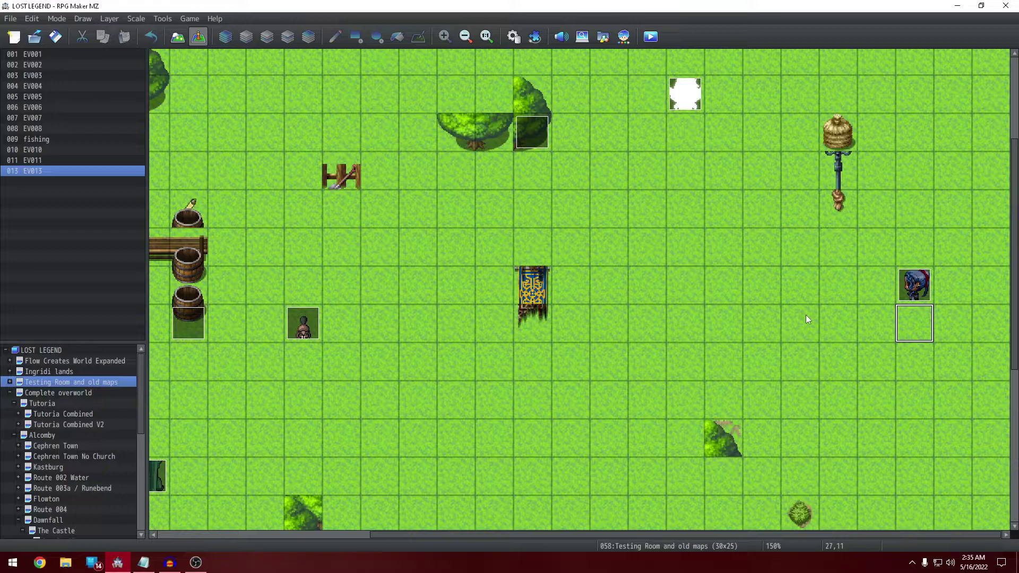
click(787, 296)
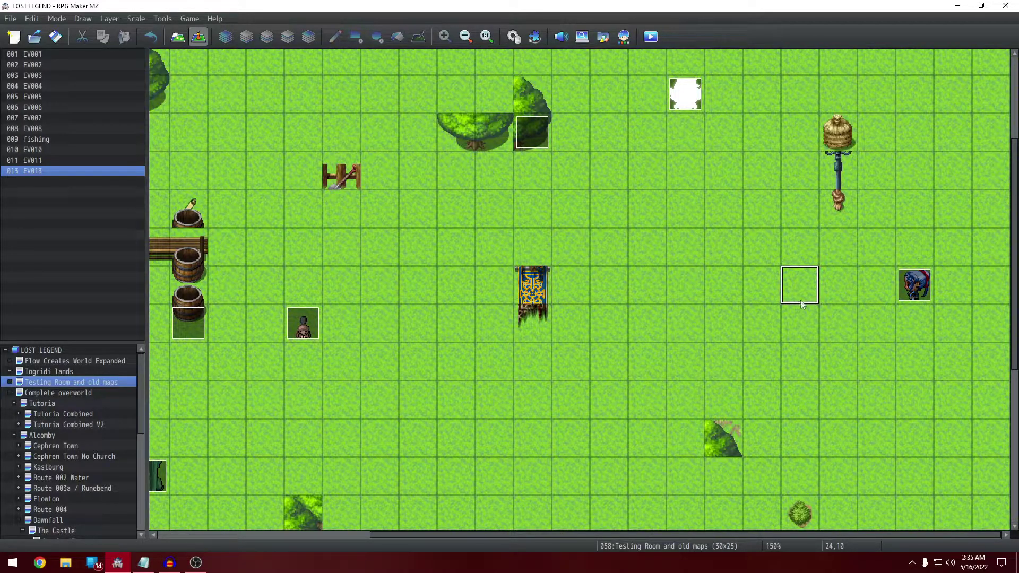
- Highlight the whole enemy direction script line in string.txt, then minimize Notepad
mouse_move(144, 564)
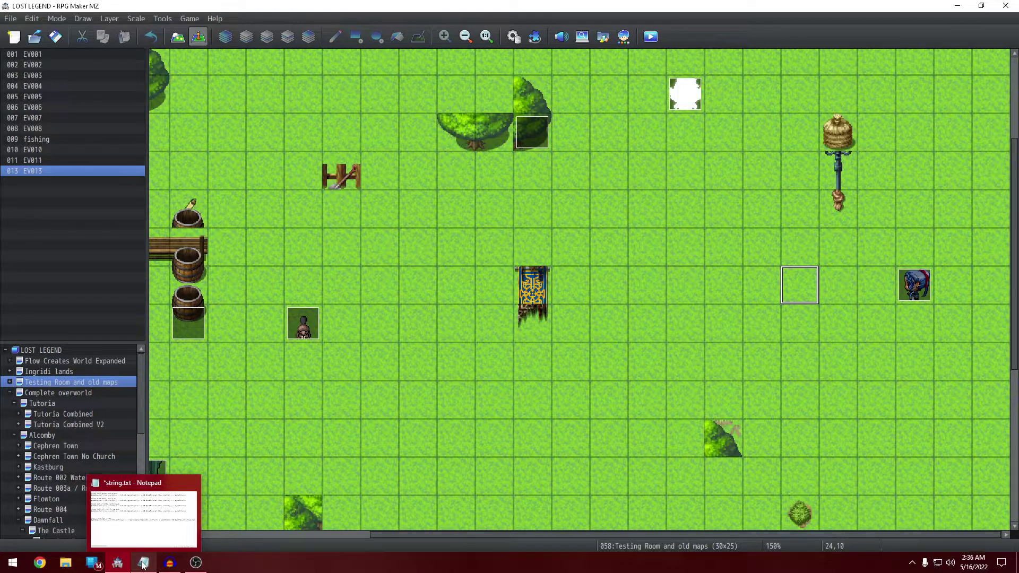
click(142, 563)
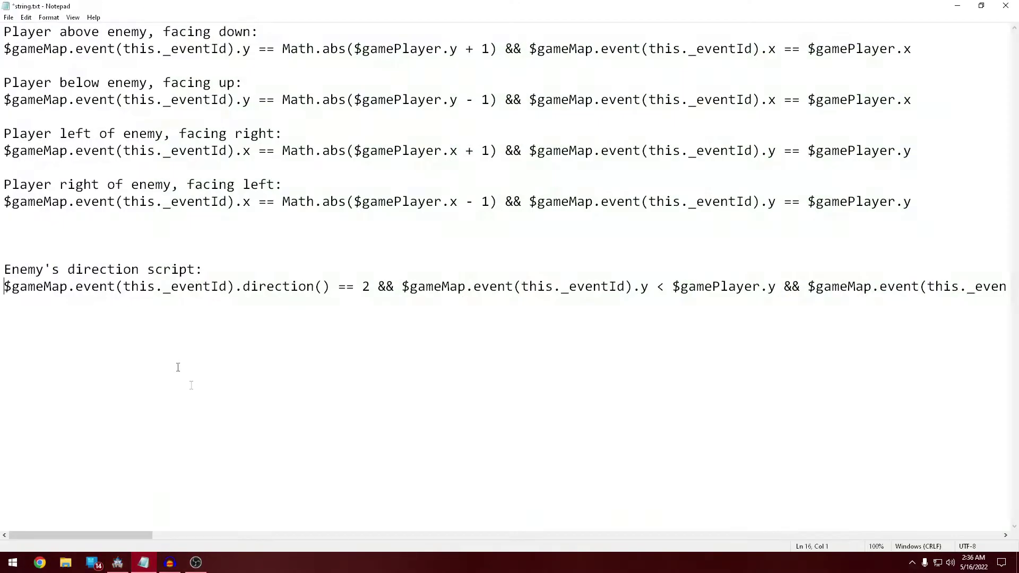
drag(4, 286, 1004, 297)
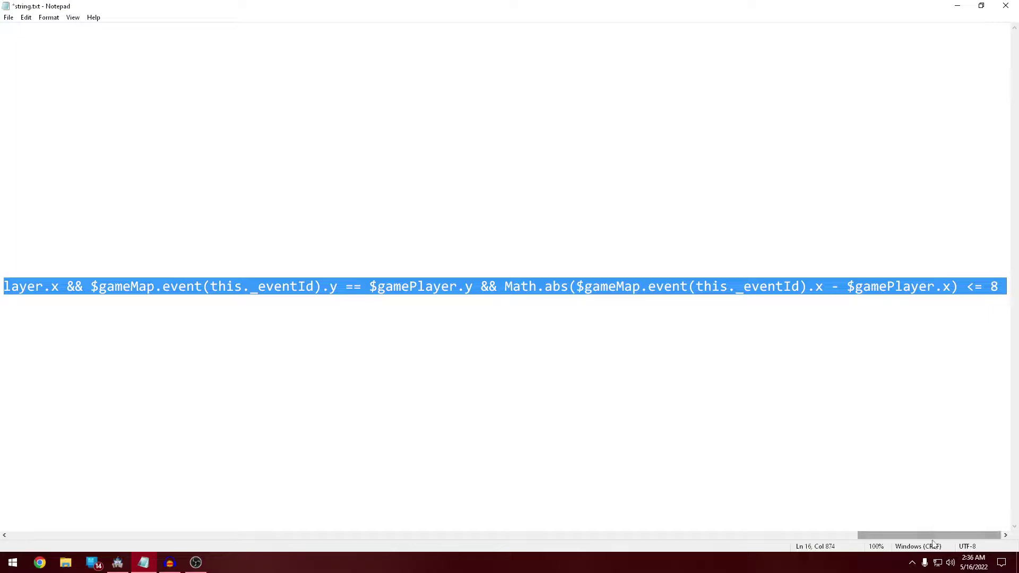
drag(940, 535, 53, 493)
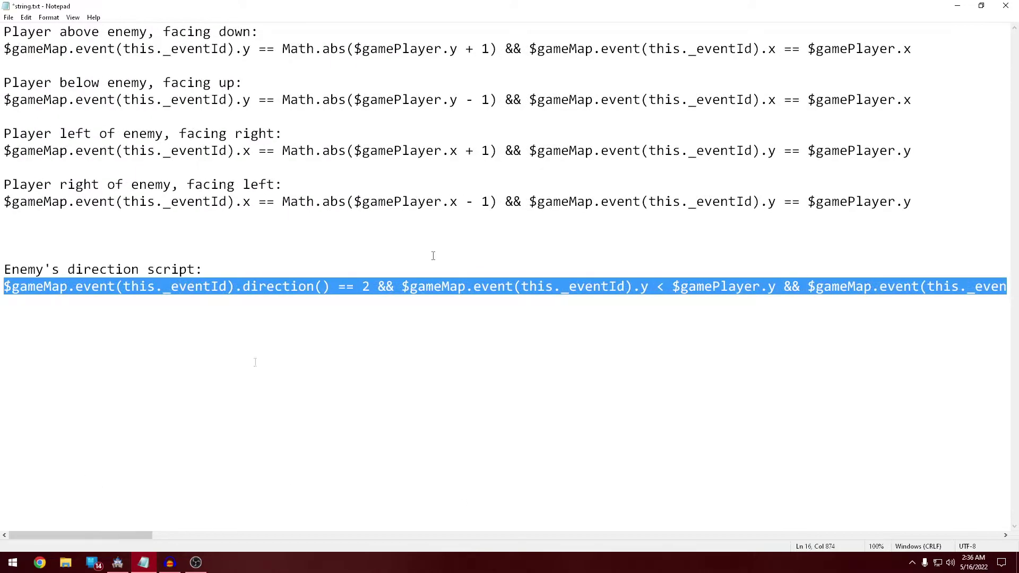
click(958, 7)
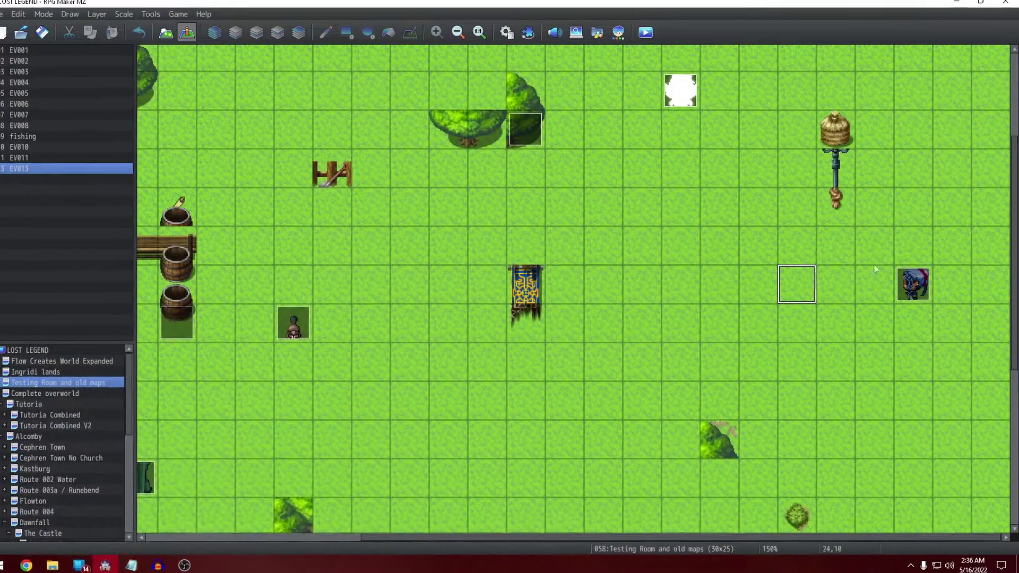
key(Left)
key(Left)
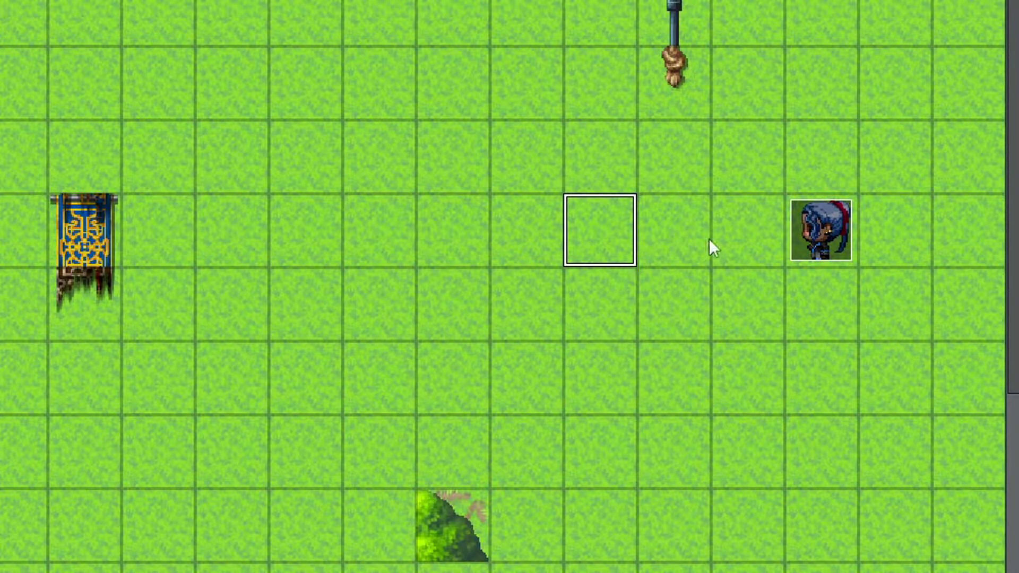
click(533, 229)
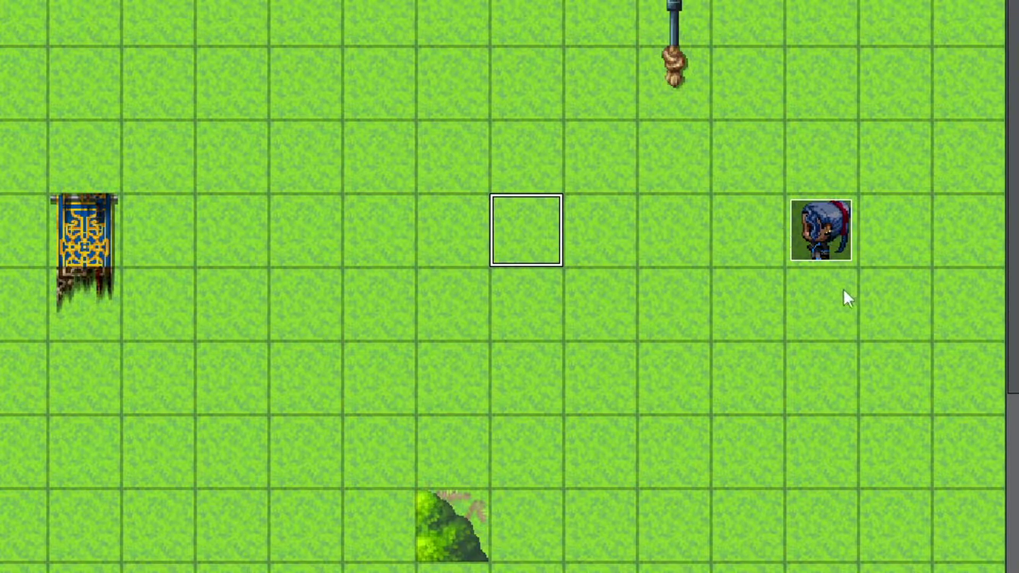
drag(853, 11, 956, 229)
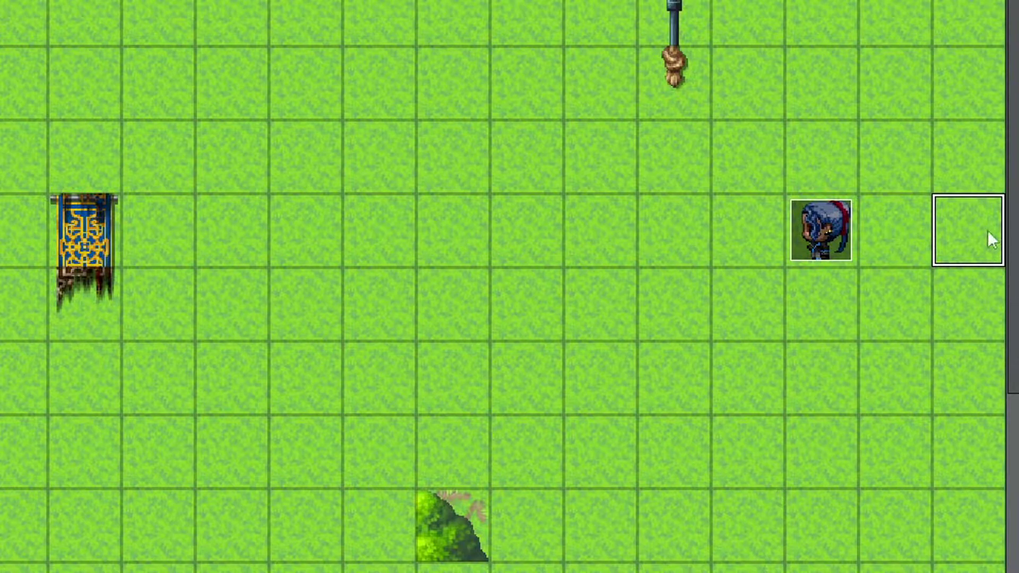
click(895, 230)
click(846, 10)
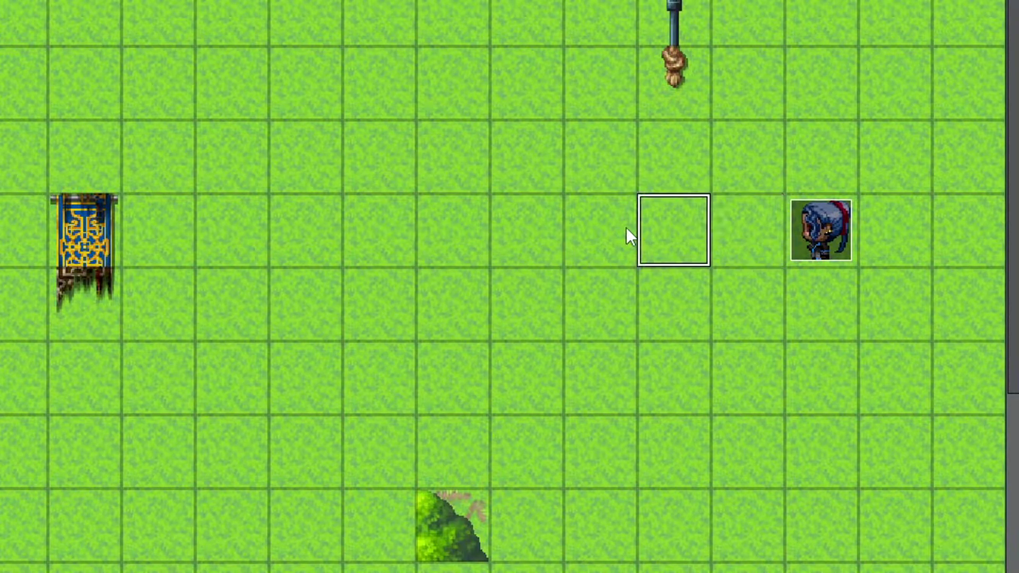
key(Right)
key(Right)
key(Right)
key(Left)
key(Left)
key(Right)
key(Right)
key(Right)
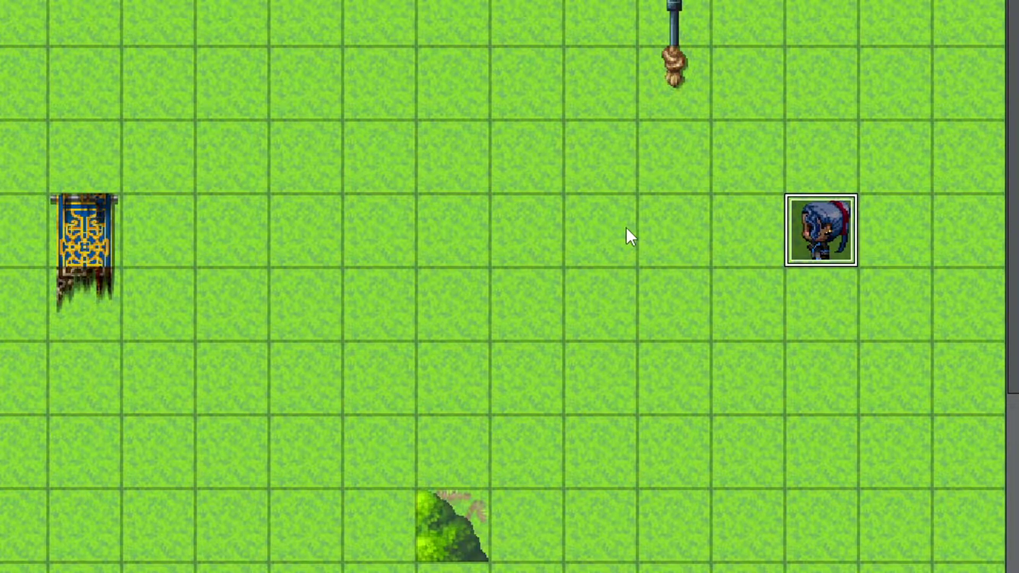
key(Up)
key(Up)
key(Up)
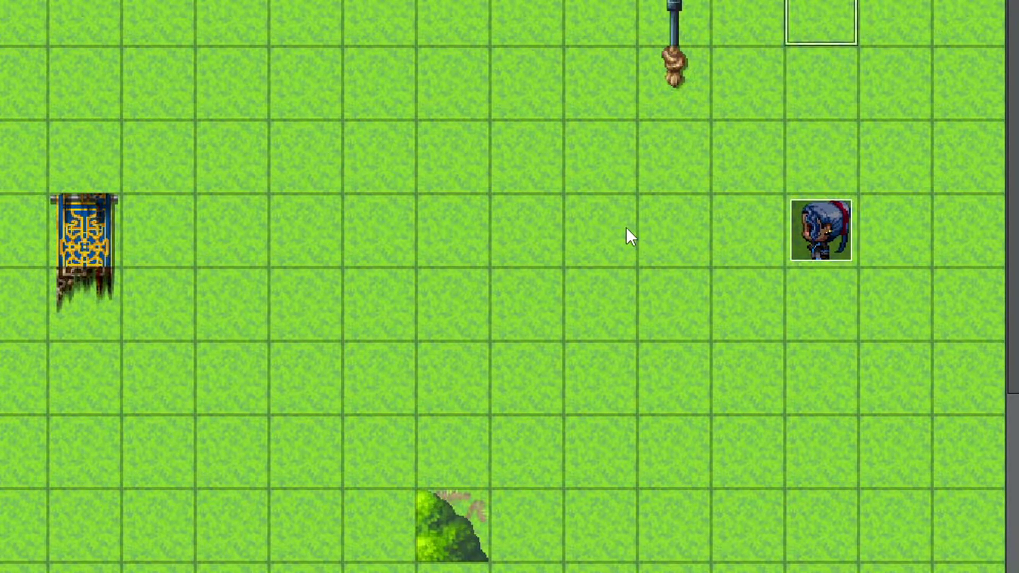
key(Down)
key(Down)
key(Up)
key(Up)
key(Down)
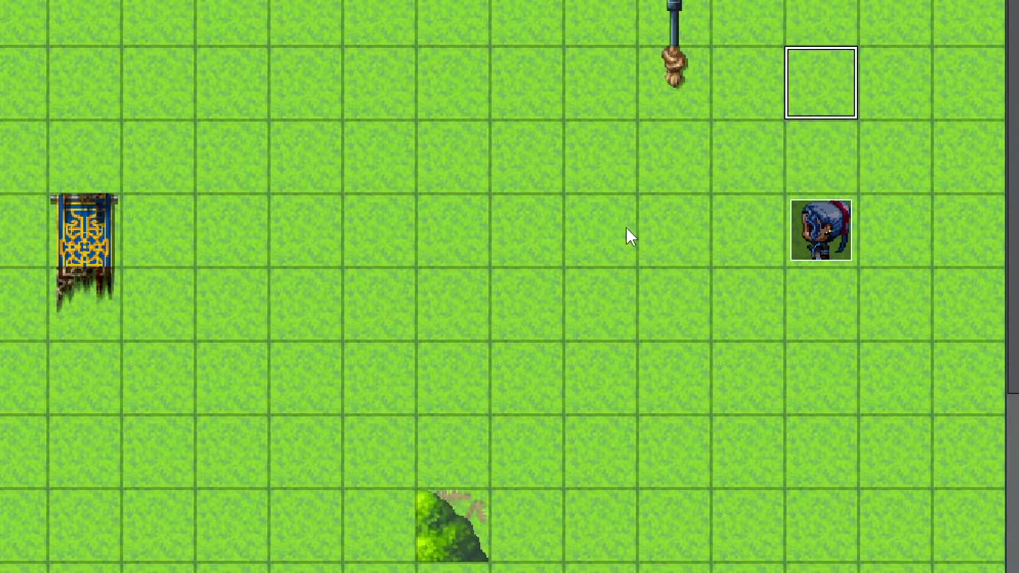
key(Down)
key(Down)
key(Left)
key(Left)
key(Left)
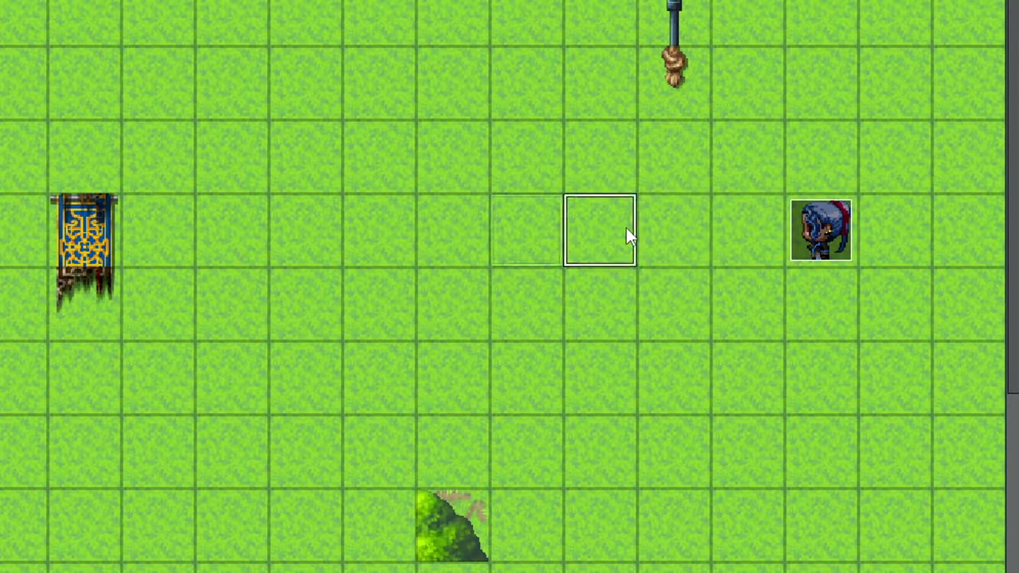
key(Left)
key(Left)
key(Right)
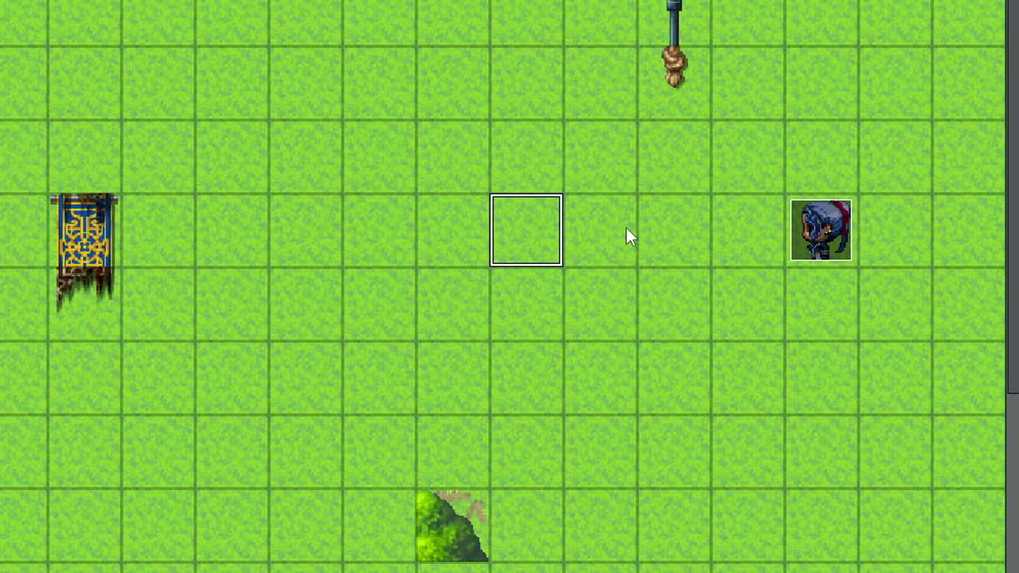
key(Right)
key(Right)
key(Down)
key(Right)
key(Right)
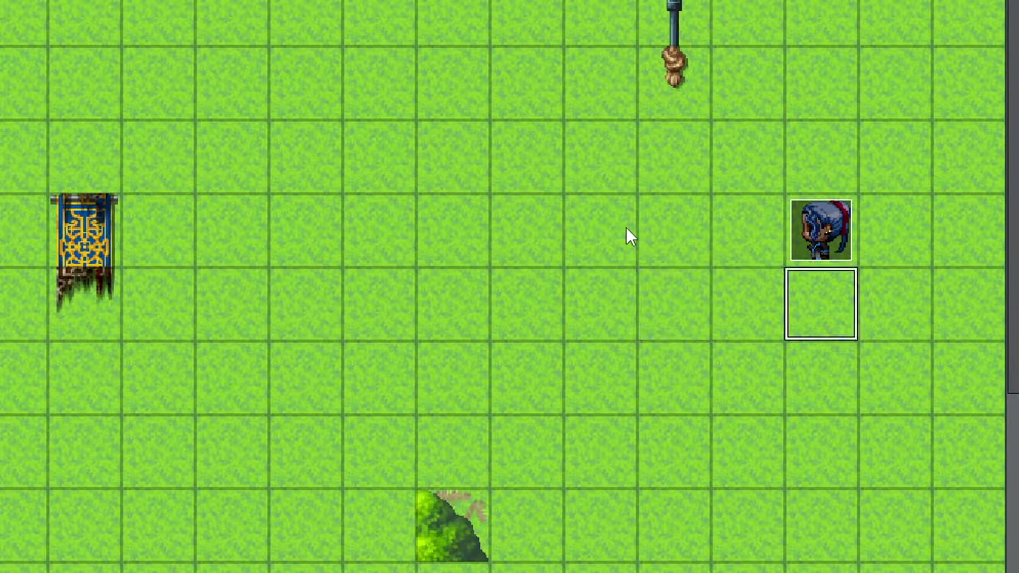
key(Down)
key(Up)
key(Right)
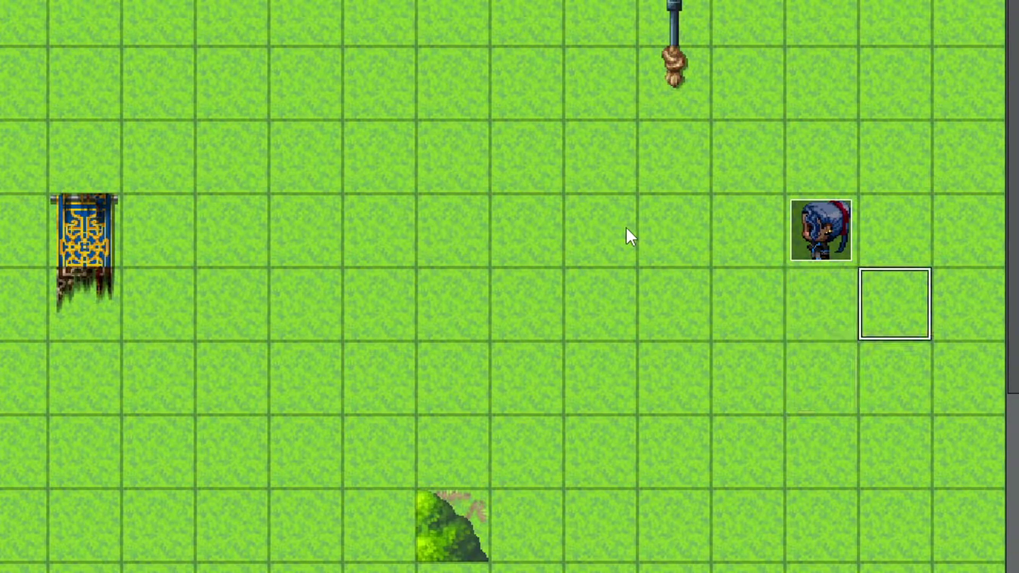
key(Up)
key(Left)
key(Right)
key(Up)
key(Left)
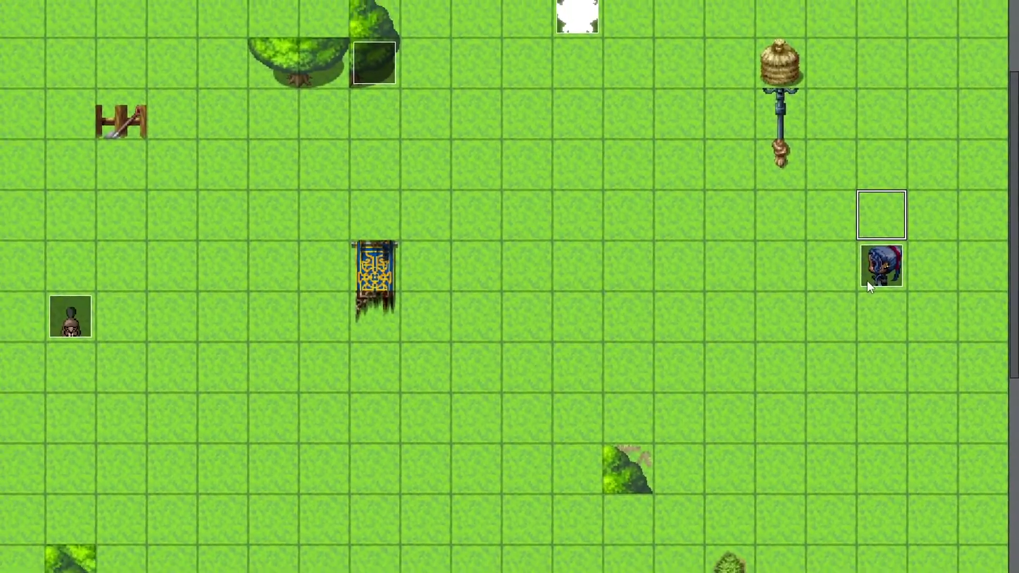
double_click(870, 281)
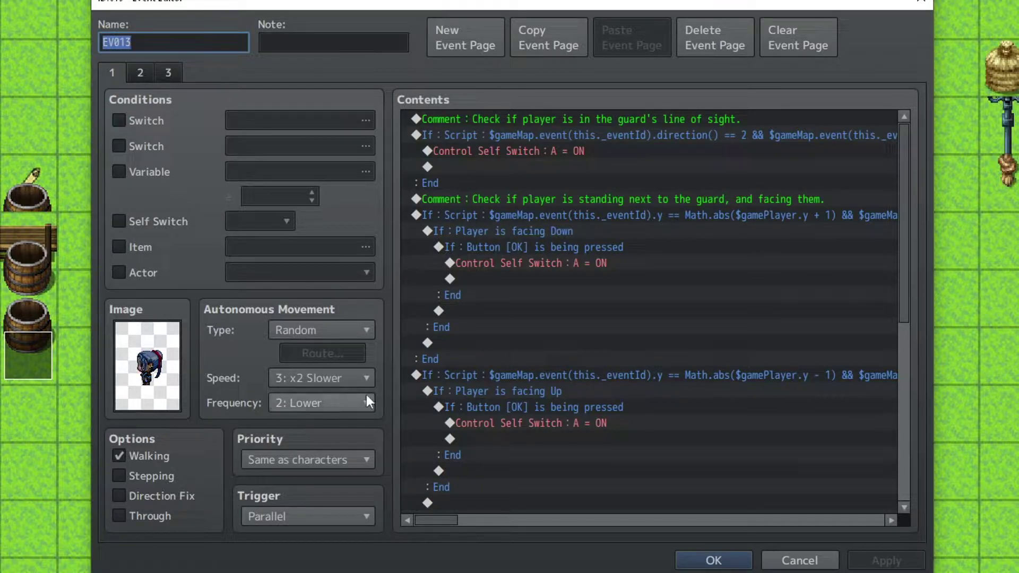
- Select the guard's line-of-sight If : Script block and open it in Conditional Branch
click(509, 120)
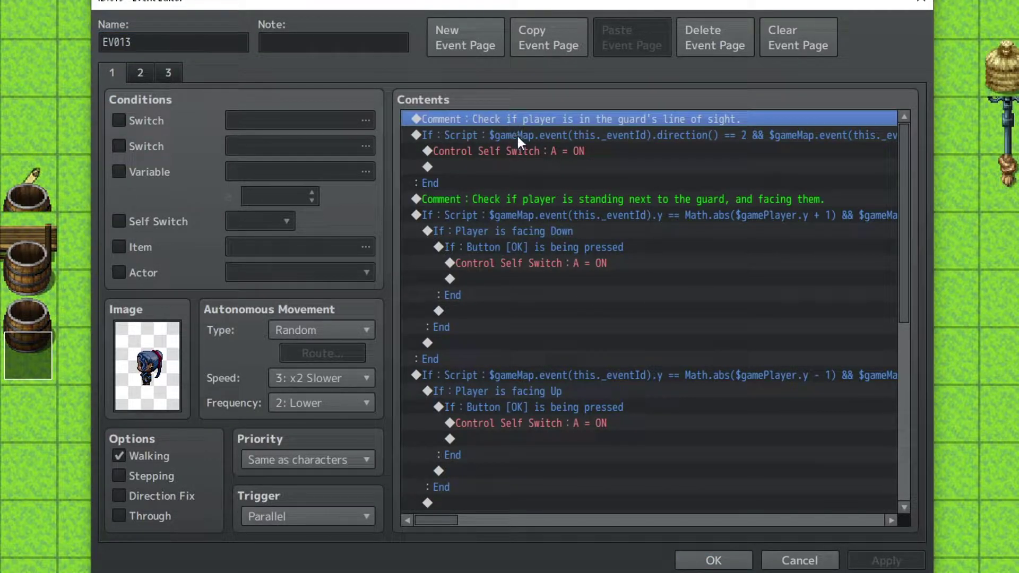
click(494, 134)
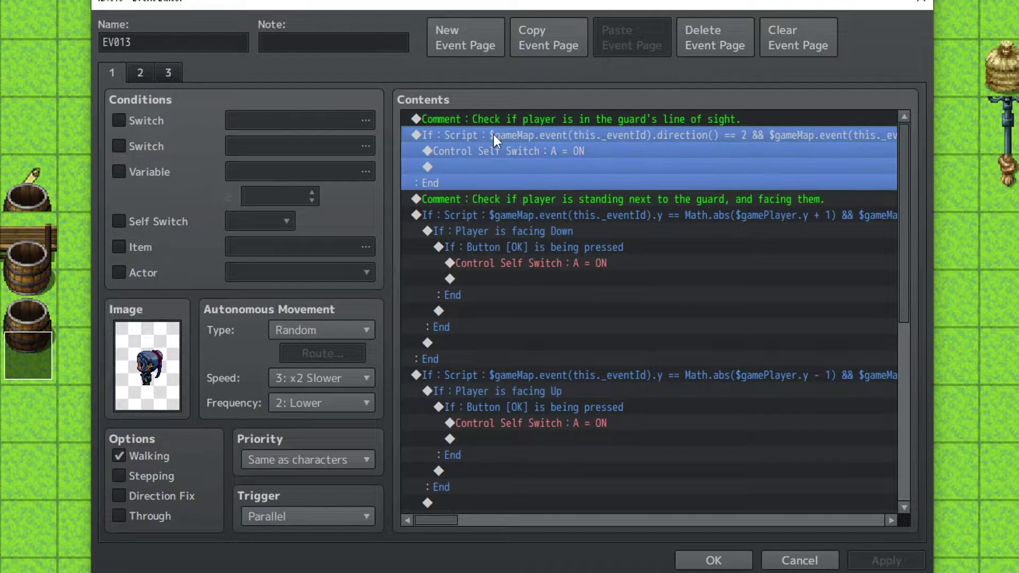
key(Insert)
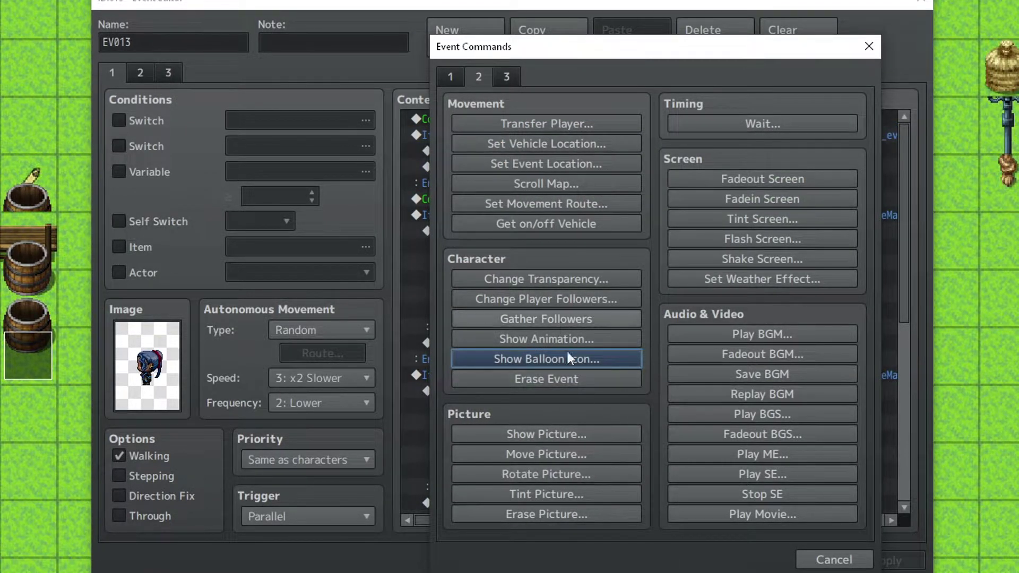
click(449, 76)
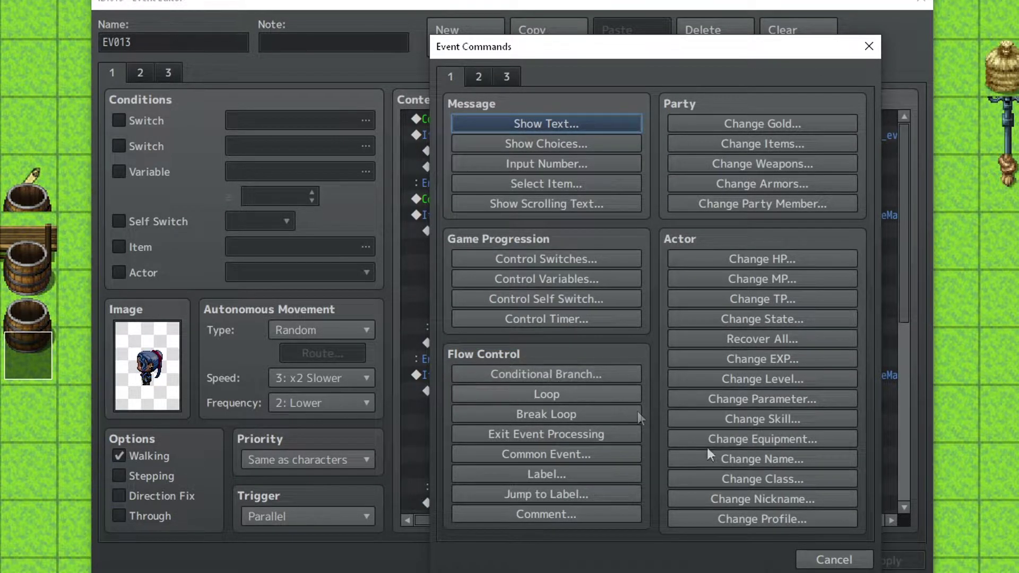
click(834, 559)
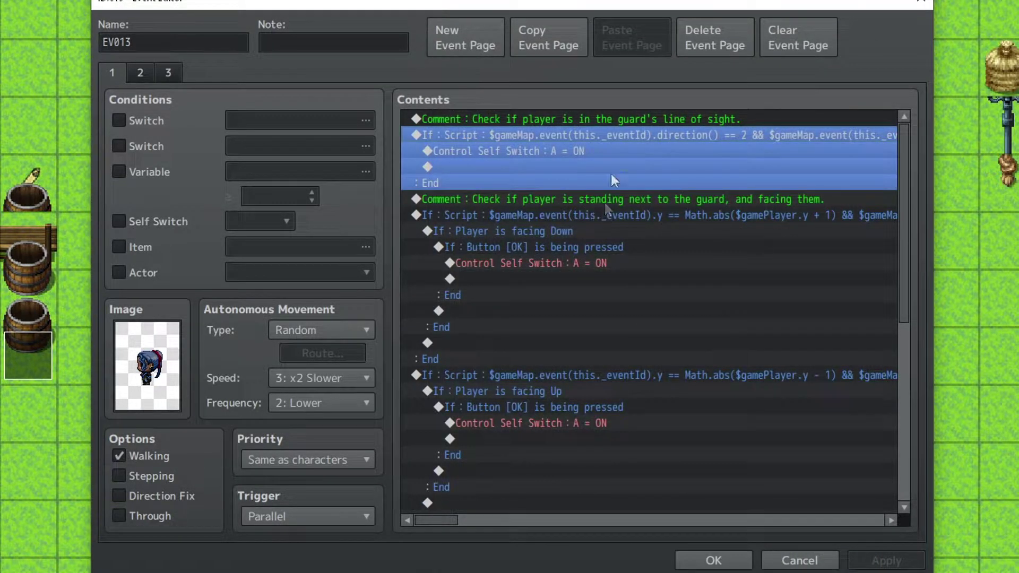
double_click(619, 134)
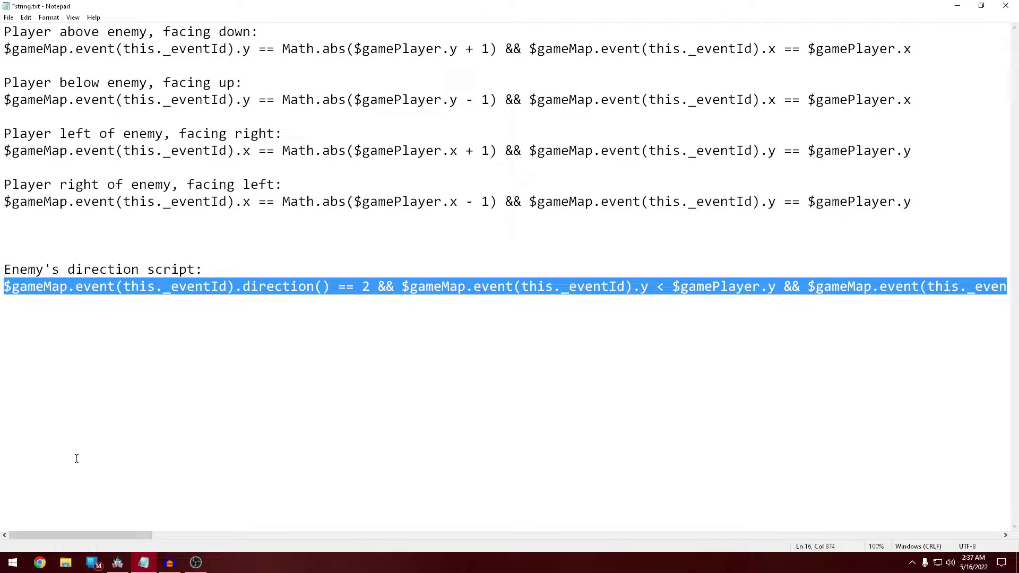
- Scroll along the long enemy direction script line in Notepad
drag(103, 535, 64, 489)
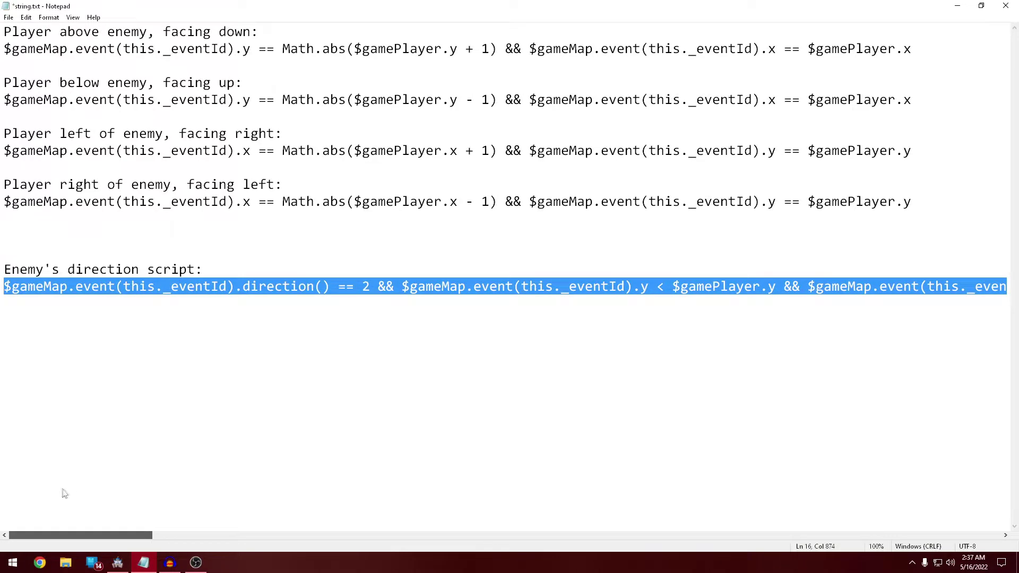
click(84, 288)
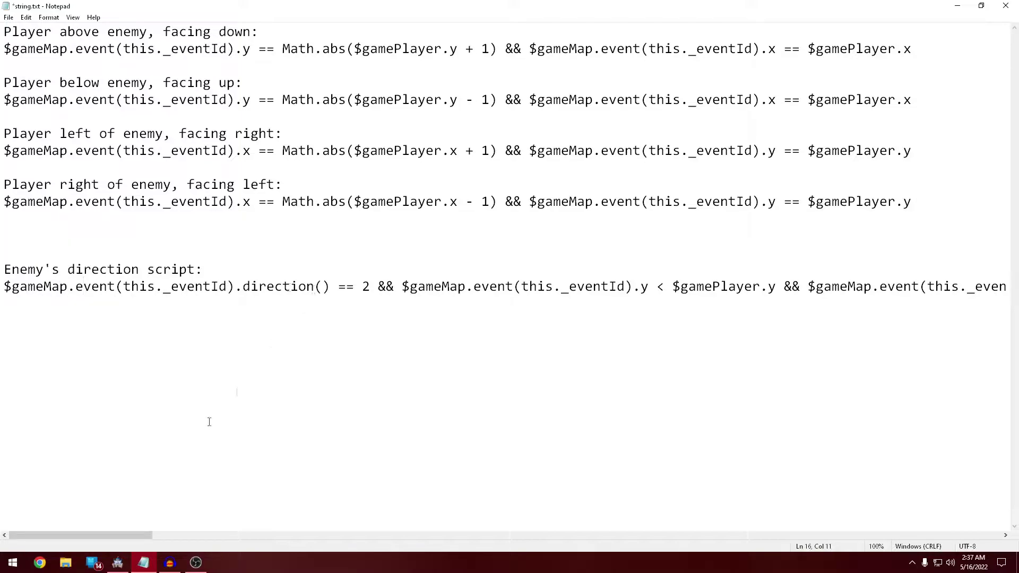
drag(101, 537, 170, 537)
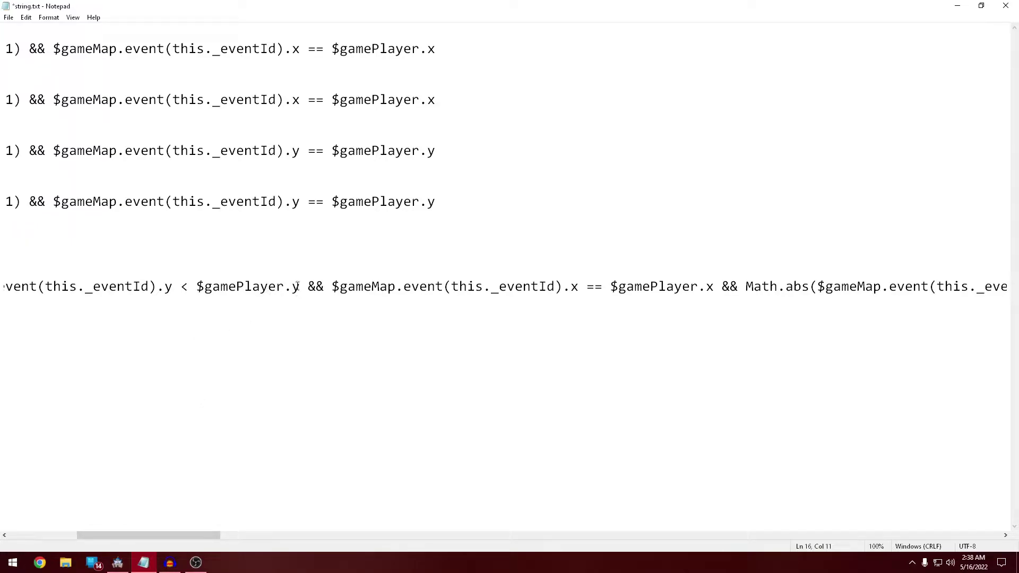
drag(192, 536, 214, 536)
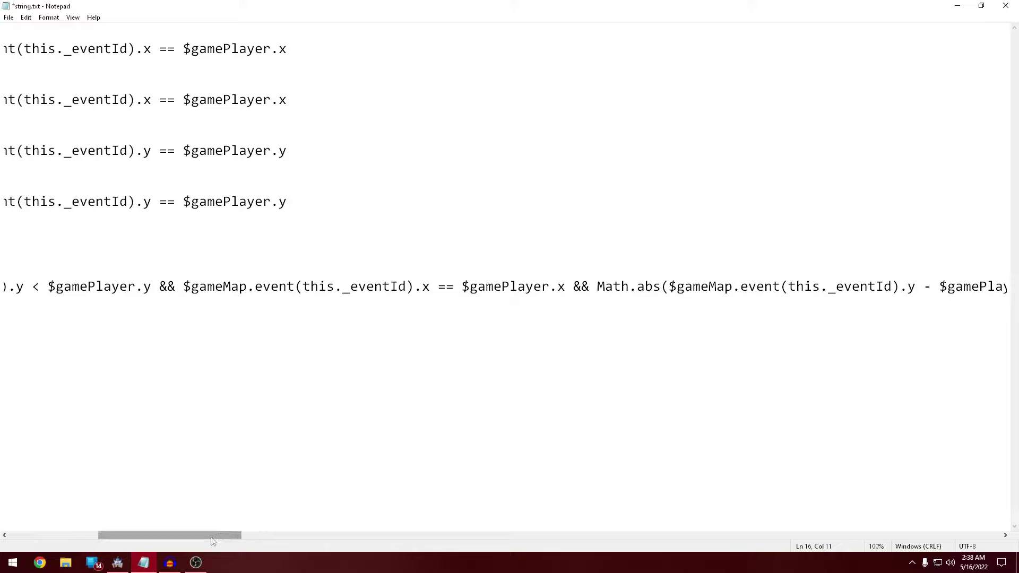
drag(215, 537, 262, 537)
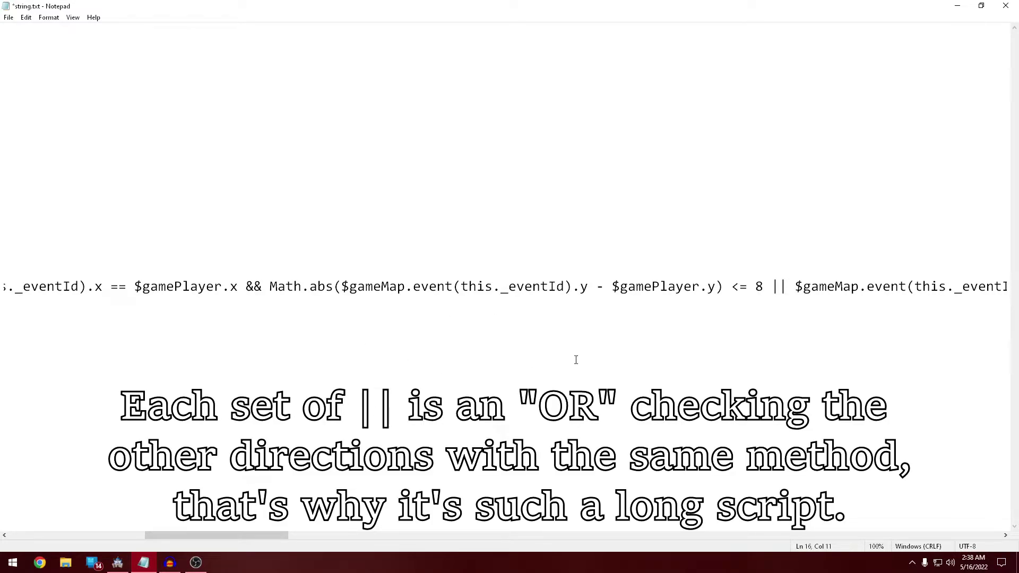
- Pick out the sight range value 8, then return to RPG Maker MZ and close the condition dialog
click(762, 287)
double_click(761, 286)
click(118, 563)
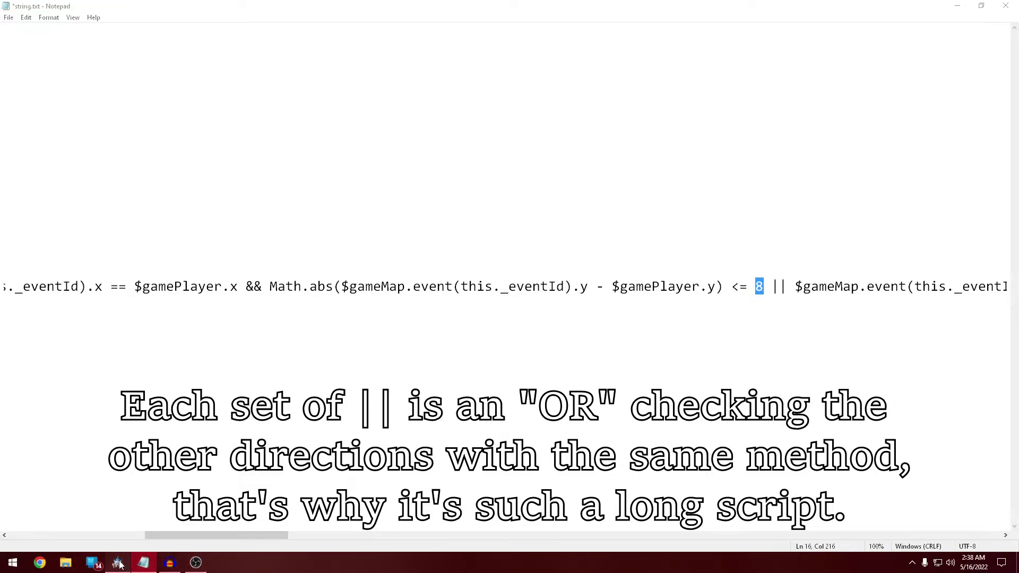
click(642, 387)
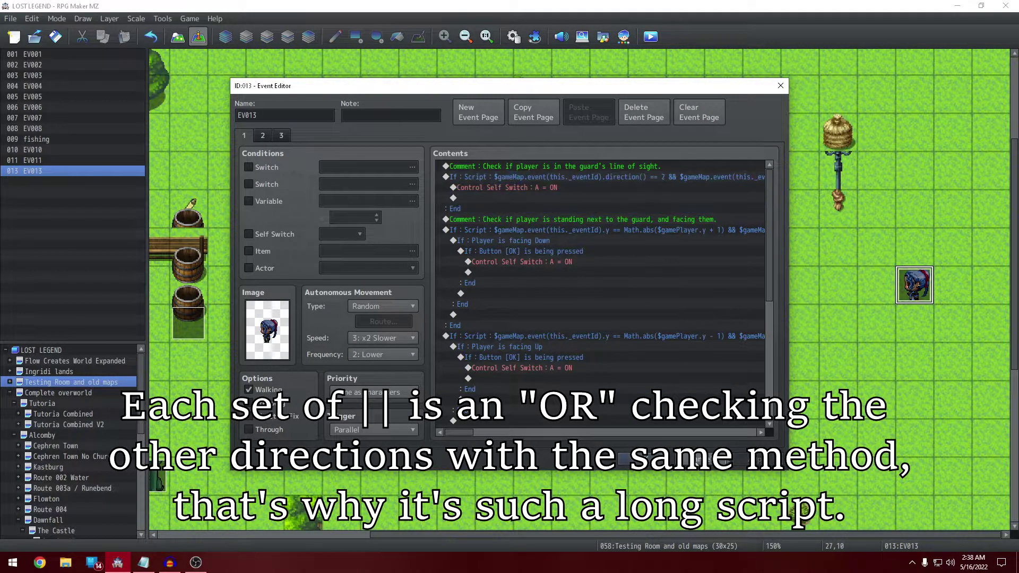
- Close the event editor, count tiles along the guard's row, and bring string.txt back up
click(624, 459)
key(Left)
key(Left)
key(Left)
key(Left)
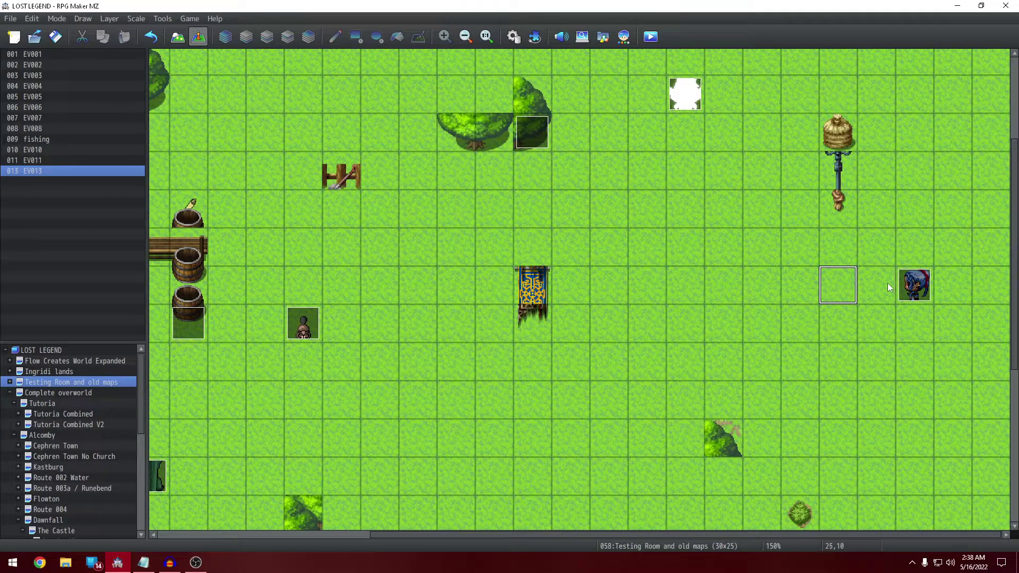
key(Left)
key(Left)
key(Left)
key(Left)
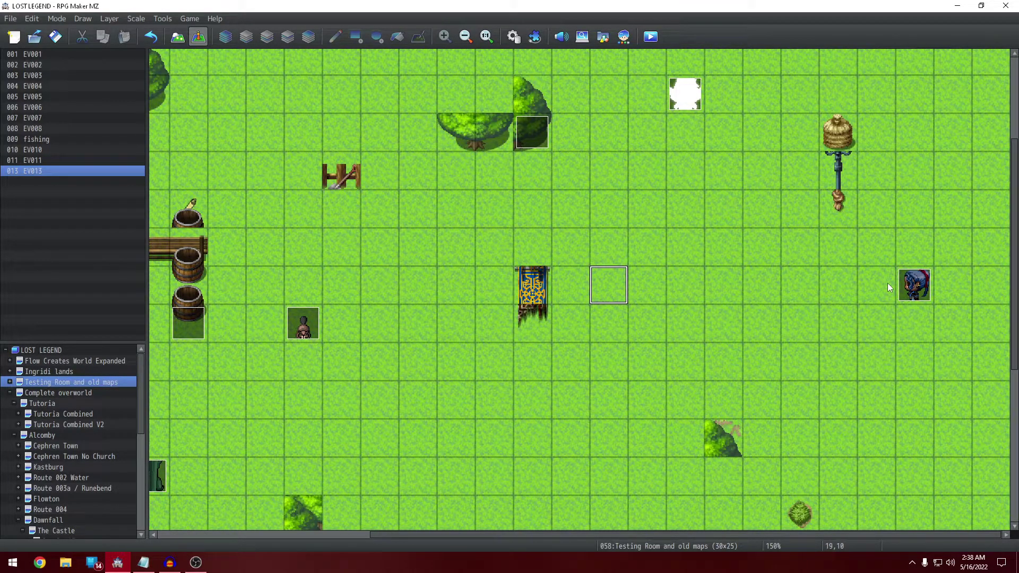
key(Right)
key(Right)
key(Right)
key(Right)
key(Right)
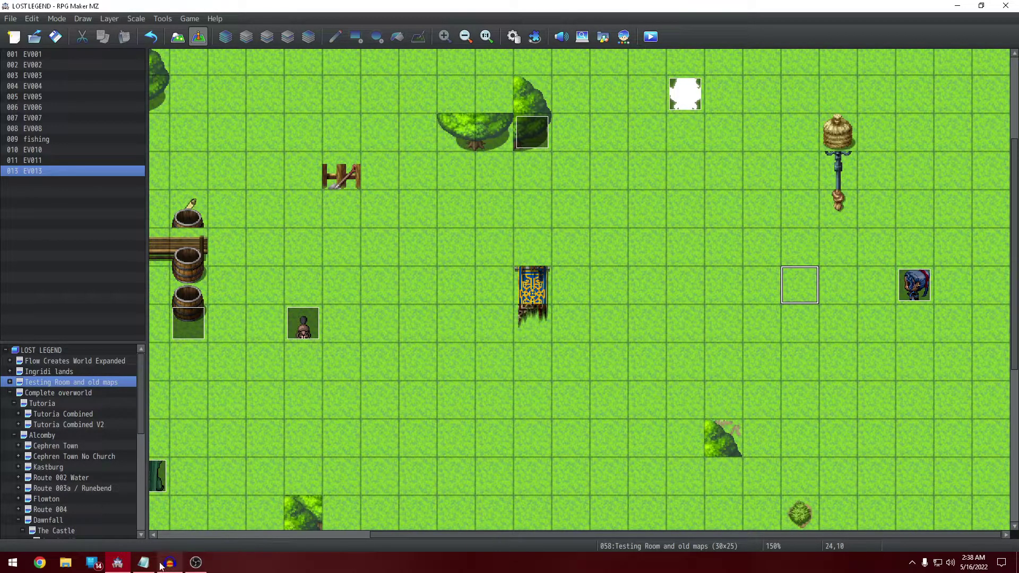
click(143, 562)
drag(266, 535, 106, 525)
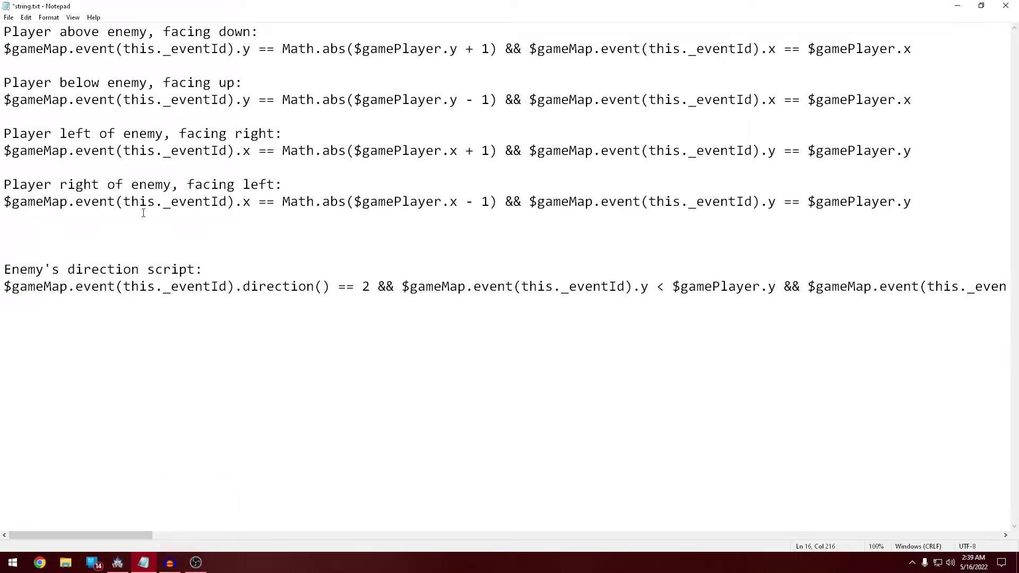
- Open guard EV013's editor, scroll its Contents list, then return to the Notepad notes
click(117, 562)
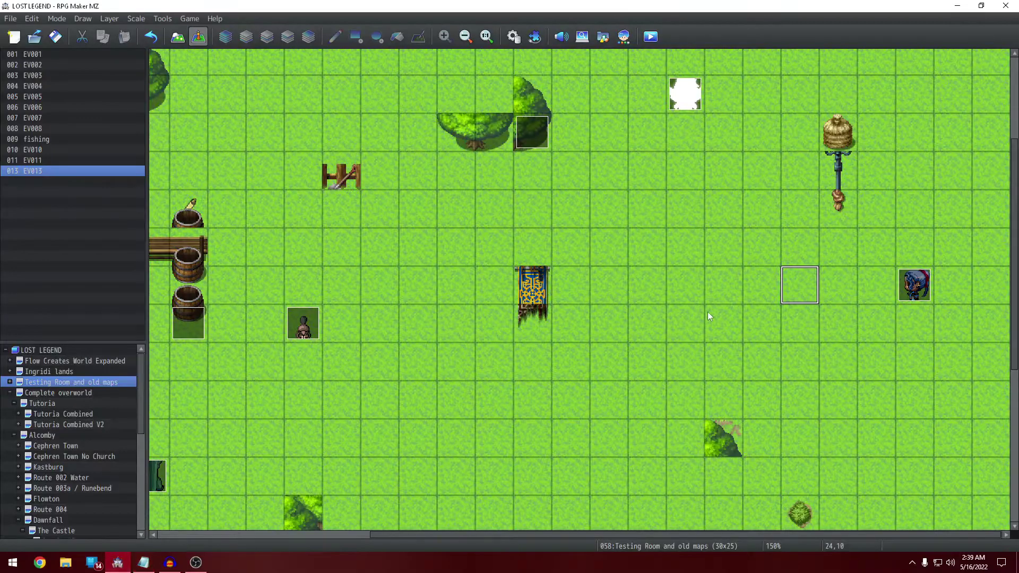
double_click(914, 285)
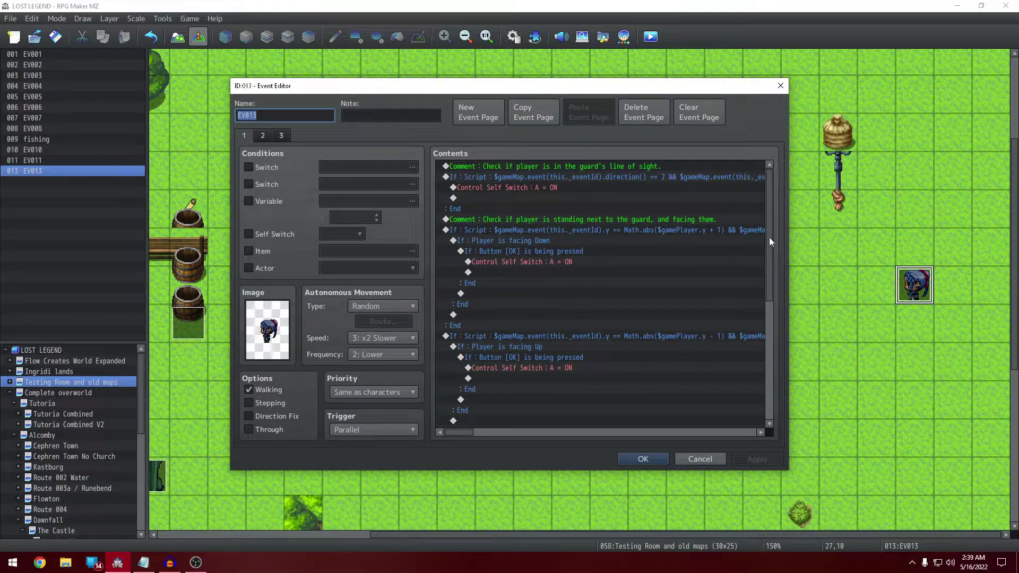
drag(769, 237, 688, 218)
click(143, 563)
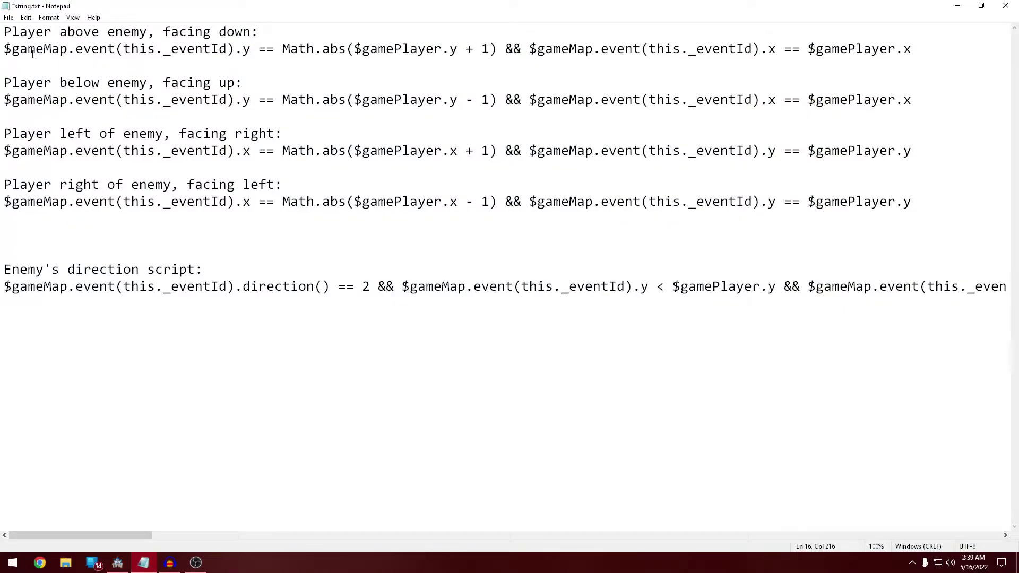
drag(3, 49, 498, 52)
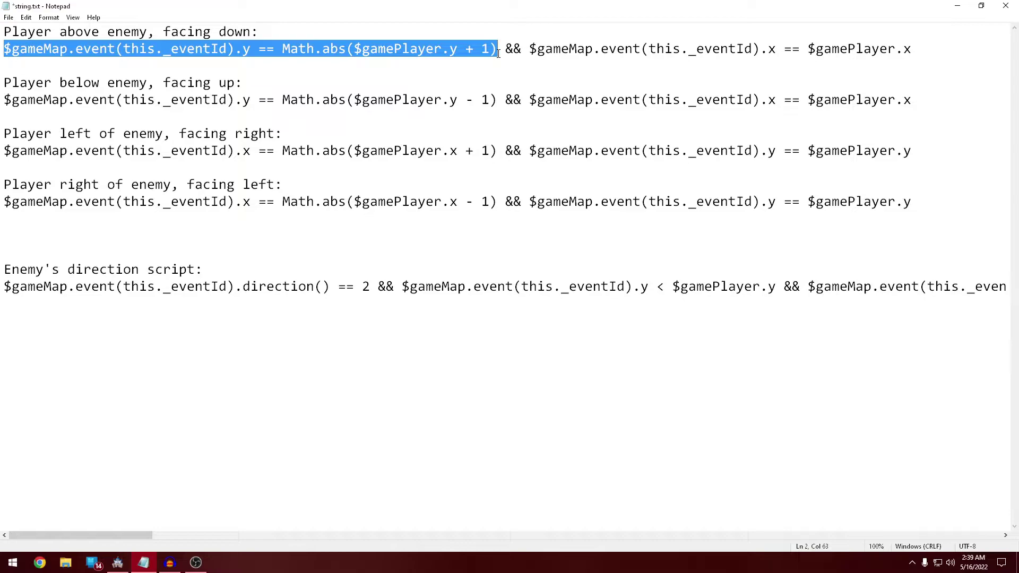
drag(498, 52, 474, 51)
click(193, 55)
drag(4, 51, 498, 52)
drag(504, 49, 914, 50)
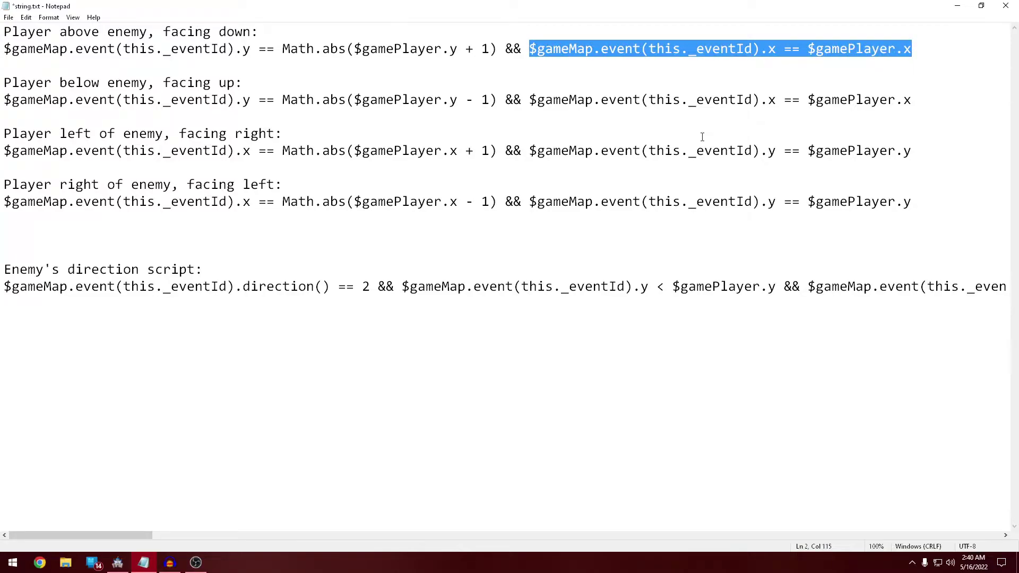
click(688, 59)
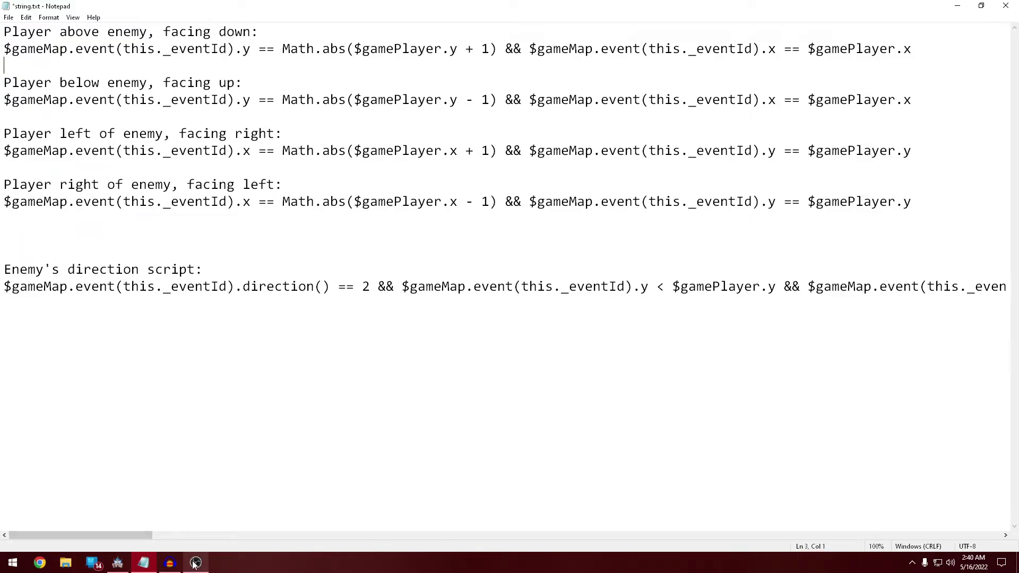
- Inspect page 1's Player is facing Down branch, then look through pages 2 and 3
click(117, 562)
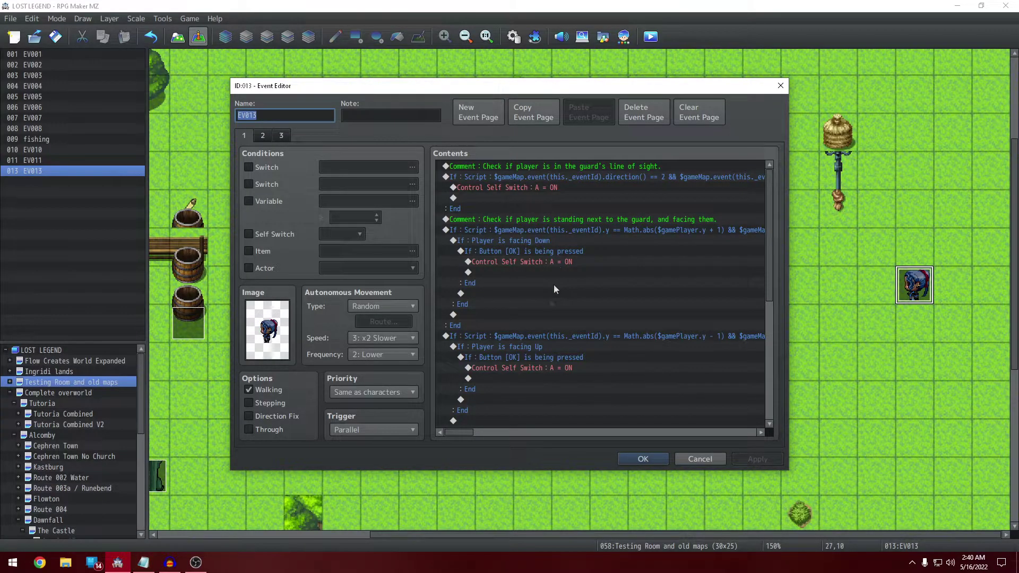
click(547, 240)
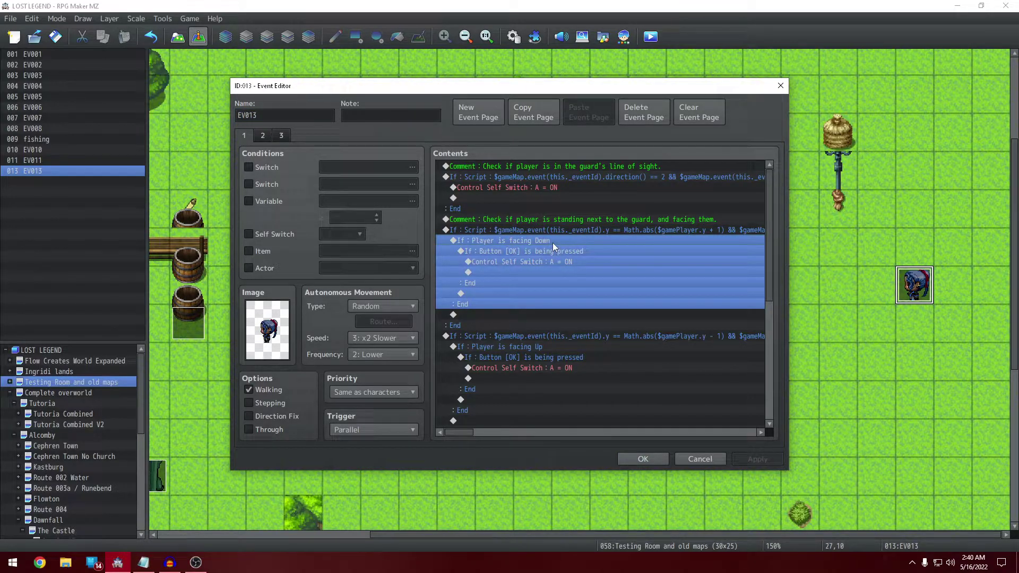
click(561, 251)
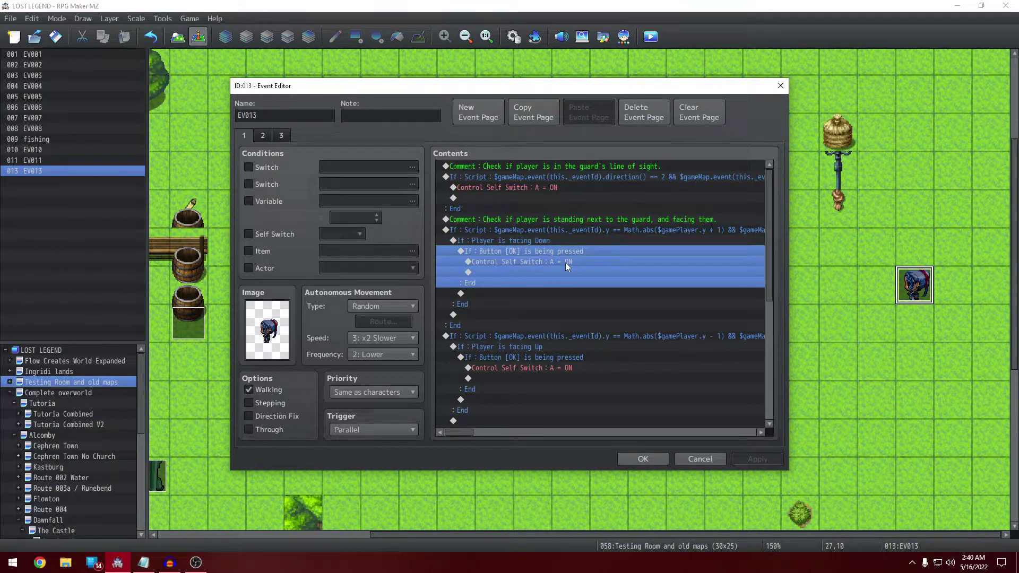
click(565, 262)
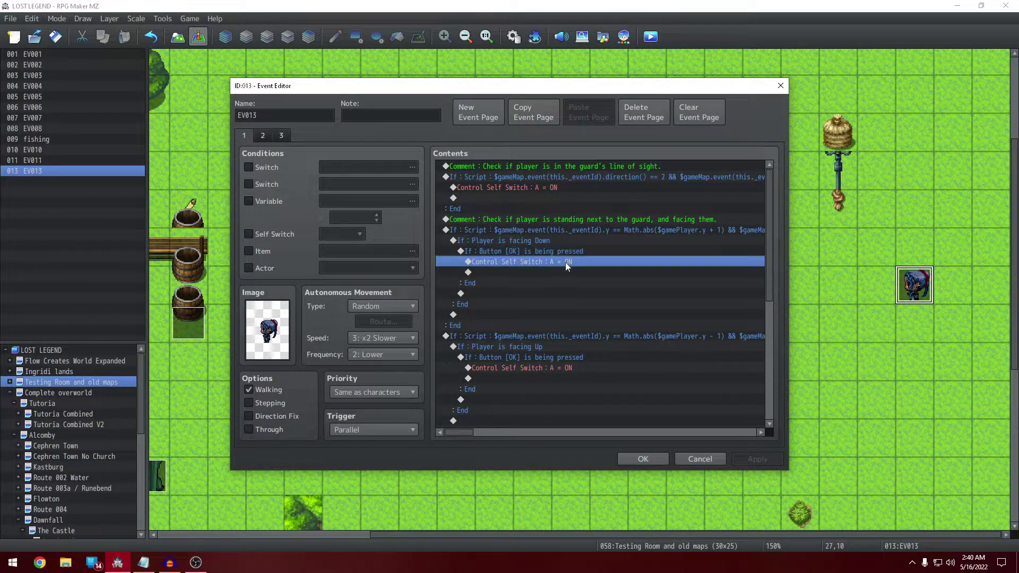
click(262, 136)
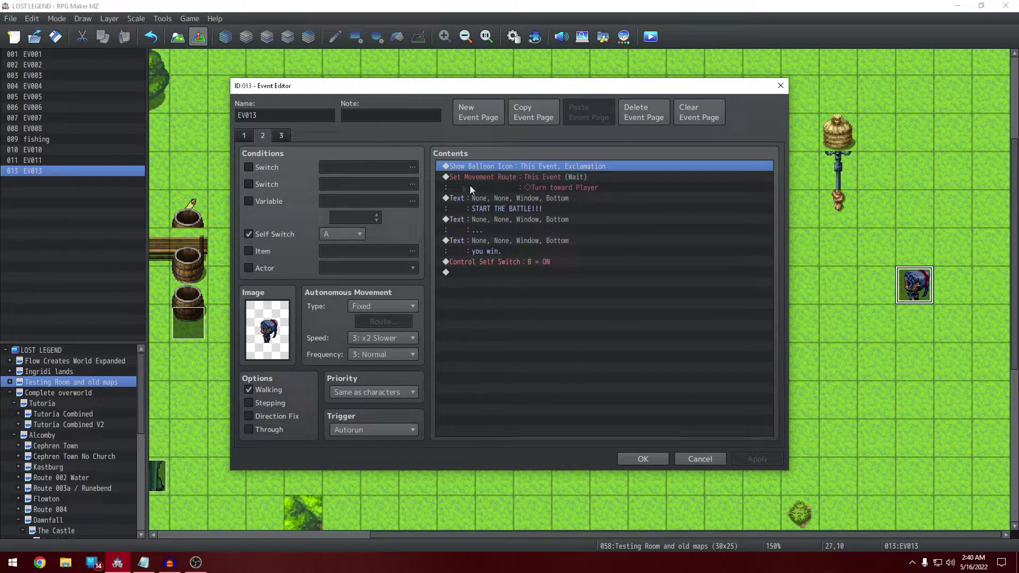
click(554, 272)
click(281, 136)
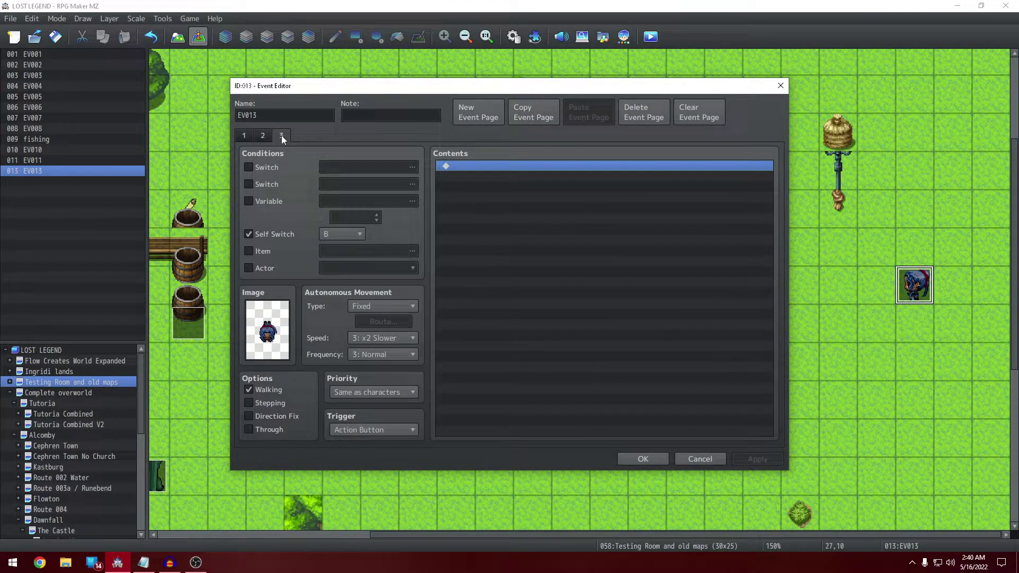
click(257, 137)
click(243, 137)
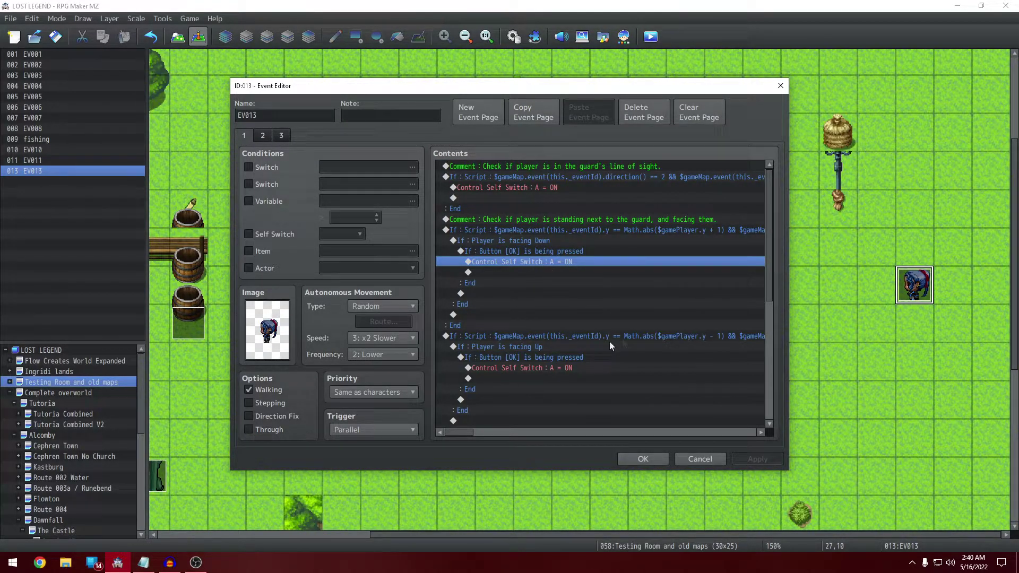
- Scroll page 1 to the Player is facing Up branch and its OK check, then close the editor
drag(769, 264, 773, 307)
scroll(743, 298, down, 1)
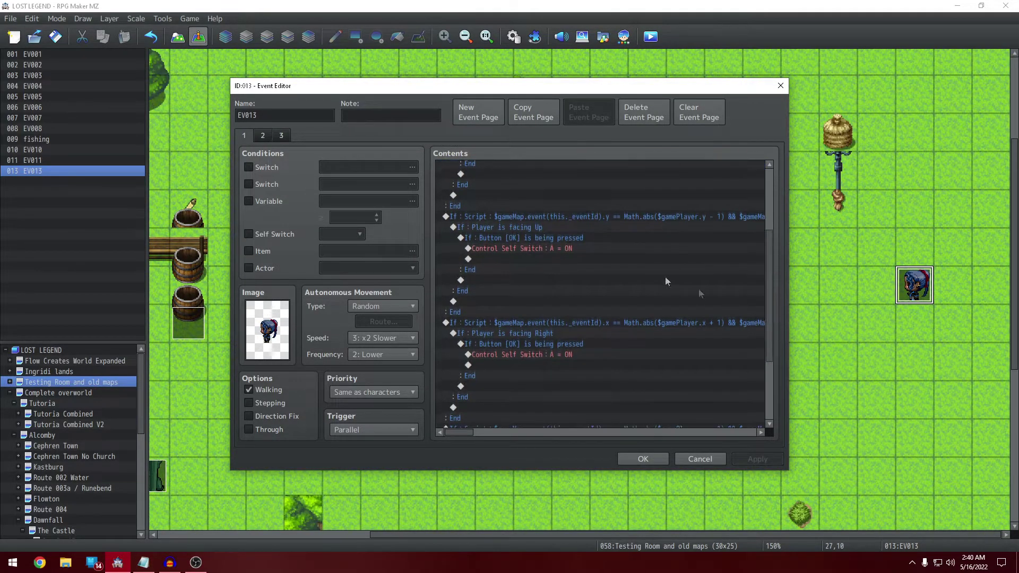
click(532, 228)
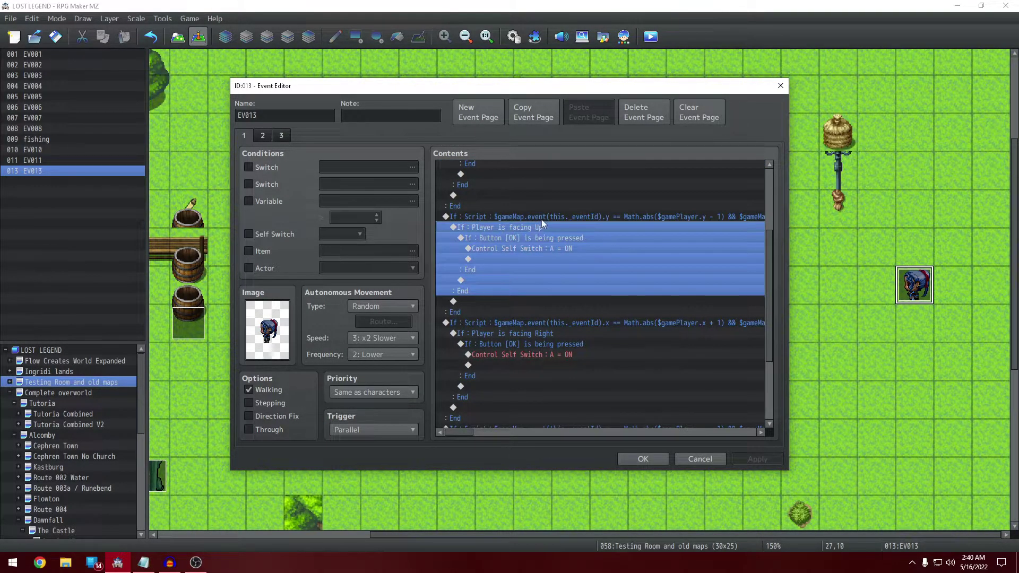
click(543, 237)
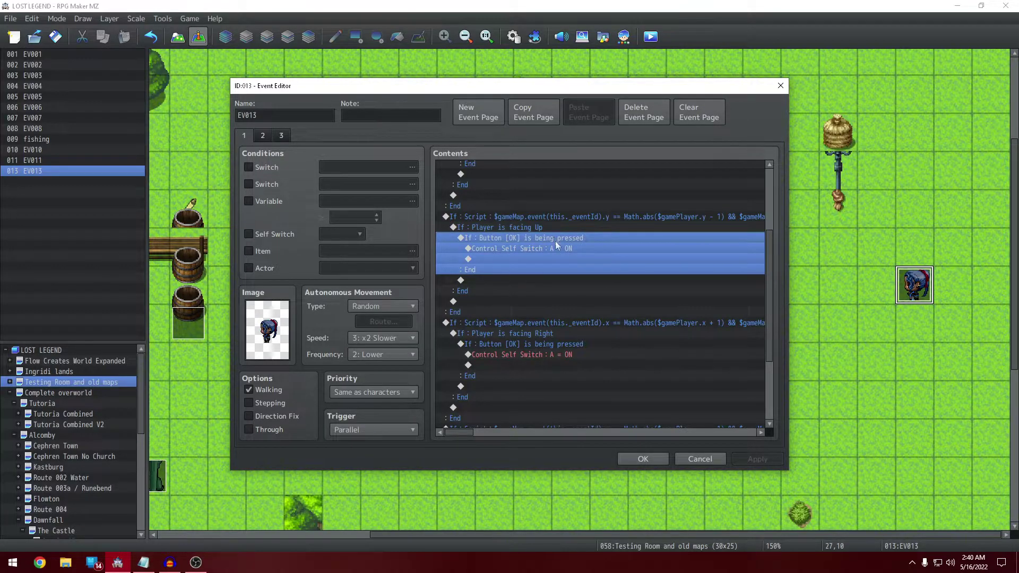
drag(770, 293, 650, 450)
click(644, 460)
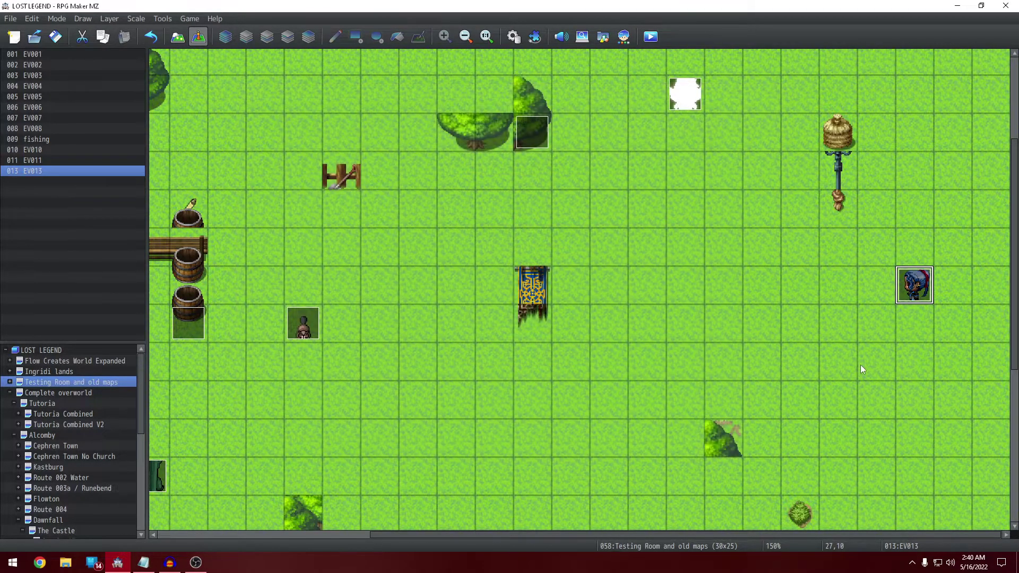
drag(912, 291, 804, 299)
double_click(803, 297)
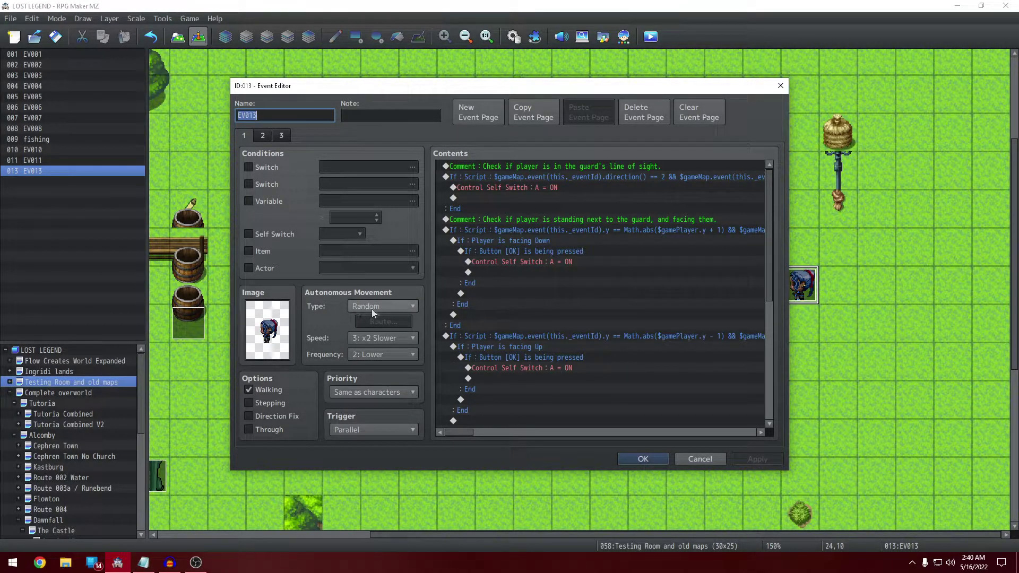
click(659, 458)
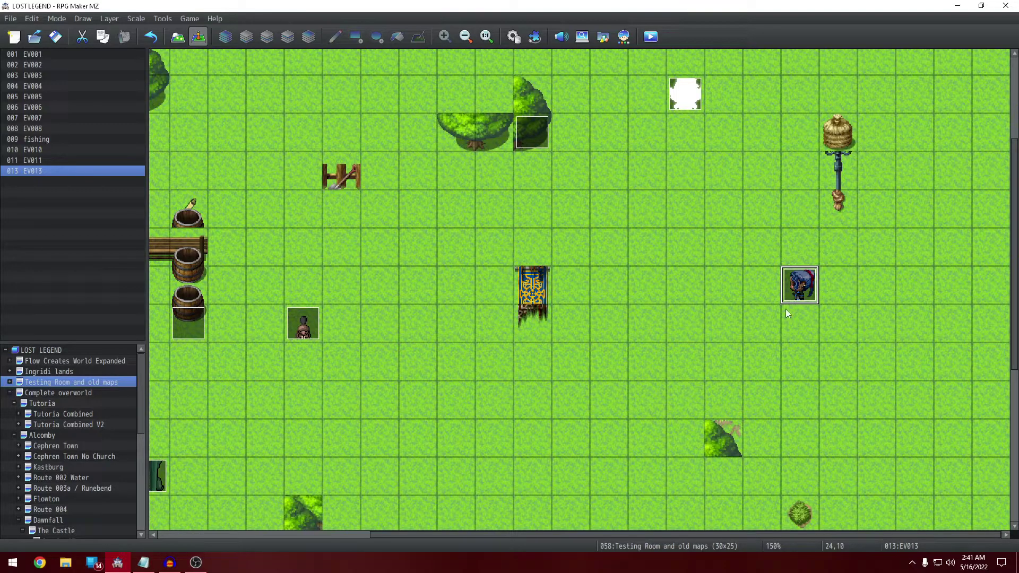
double_click(800, 286)
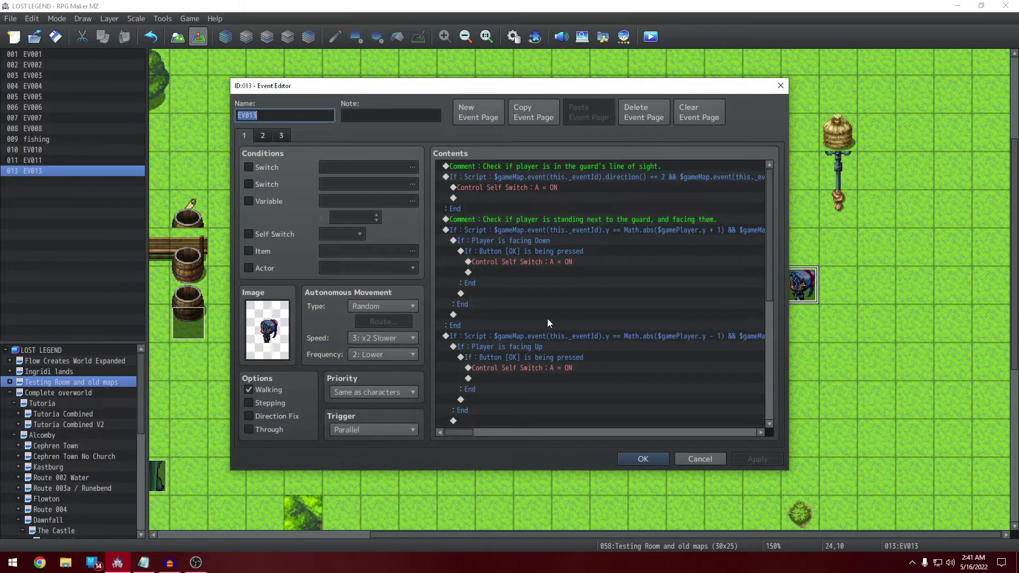
mouse_move(454, 432)
mouse_down()
mouse_move(493, 434)
mouse_move(440, 435)
mouse_up()
click(527, 232)
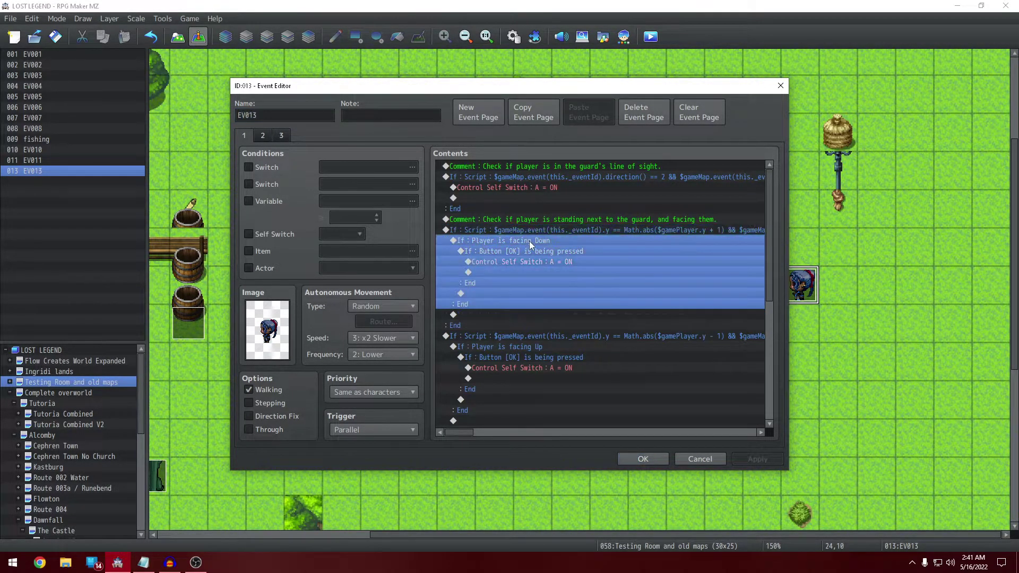
click(530, 241)
click(537, 257)
click(536, 241)
click(533, 230)
click(535, 241)
click(552, 251)
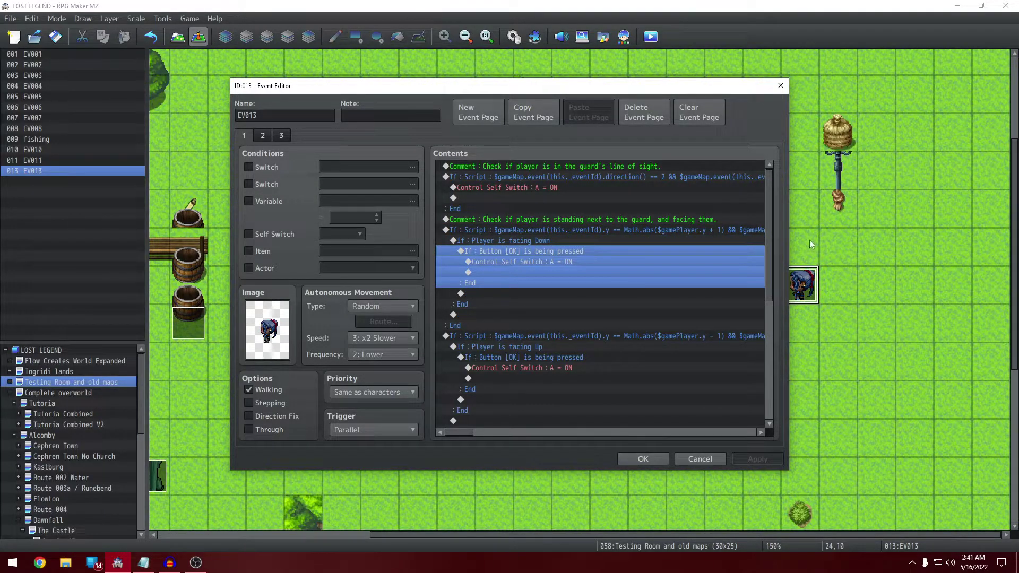
click(780, 86)
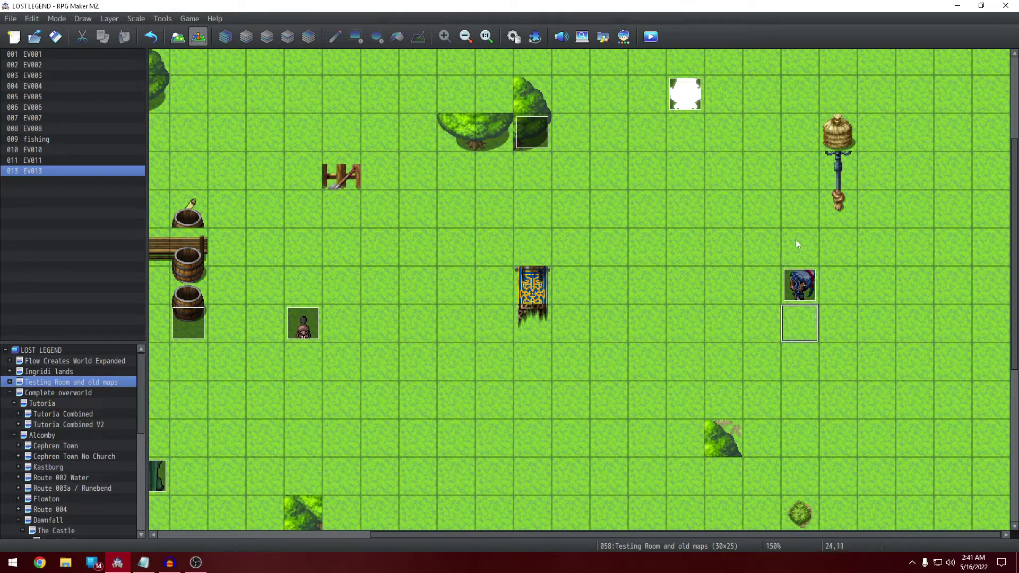
- Browse the guard events on the Castle 1F map, then launch a playtest
click(800, 298)
scroll(60, 446, down, 3)
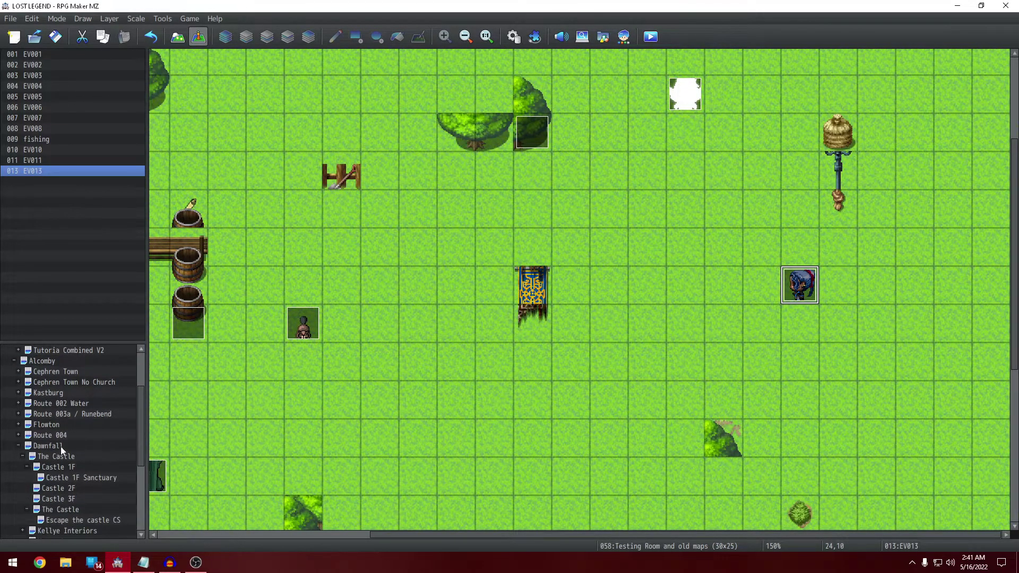
click(62, 467)
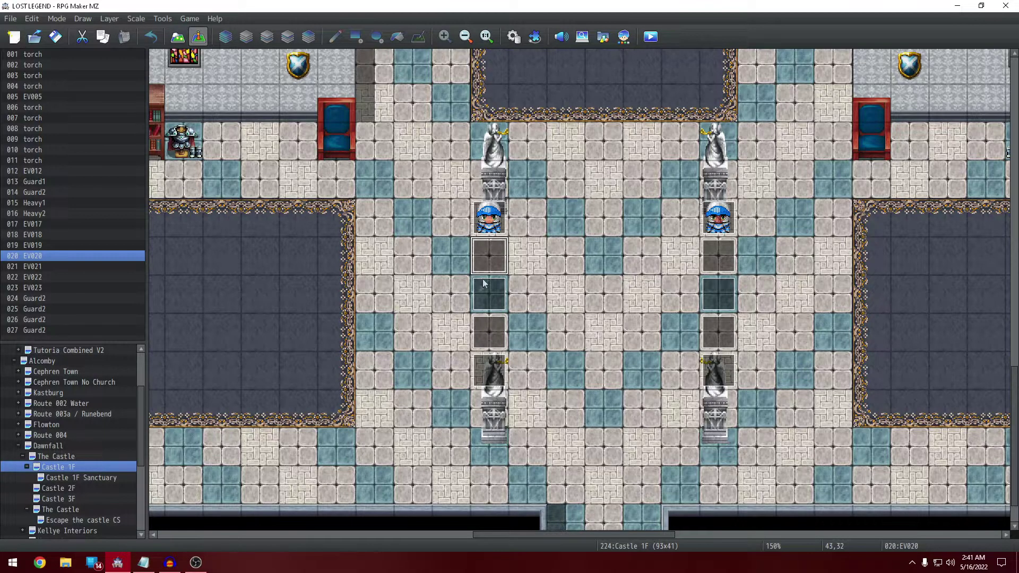
key(Down)
key(Down)
key(Down)
key(Up)
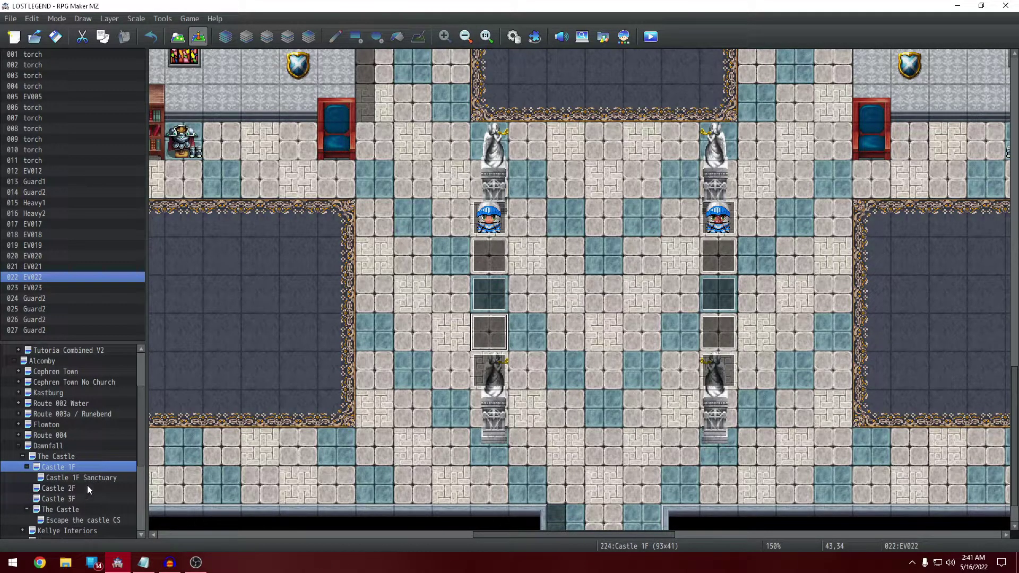
scroll(86, 483, up, 2)
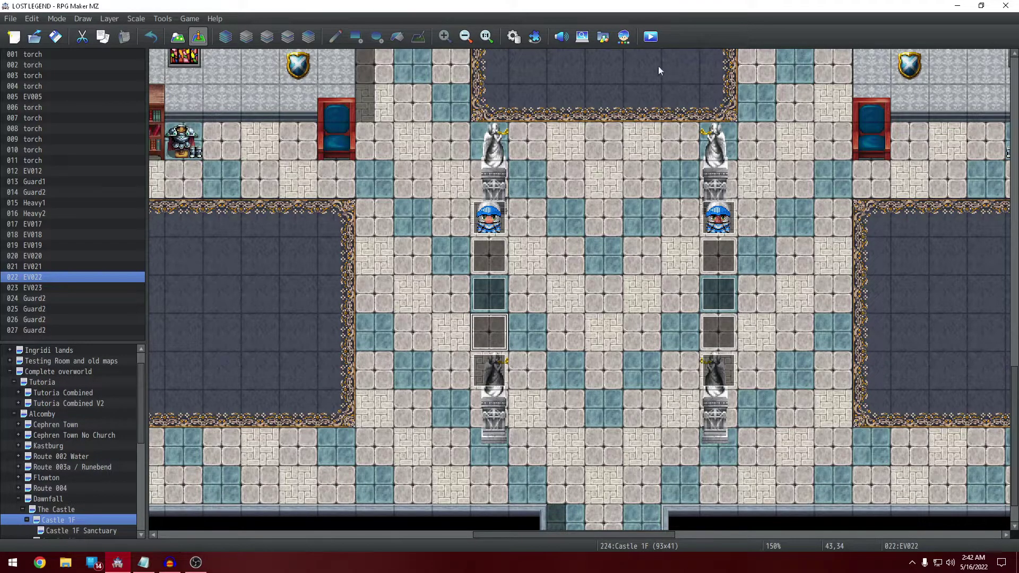
click(651, 43)
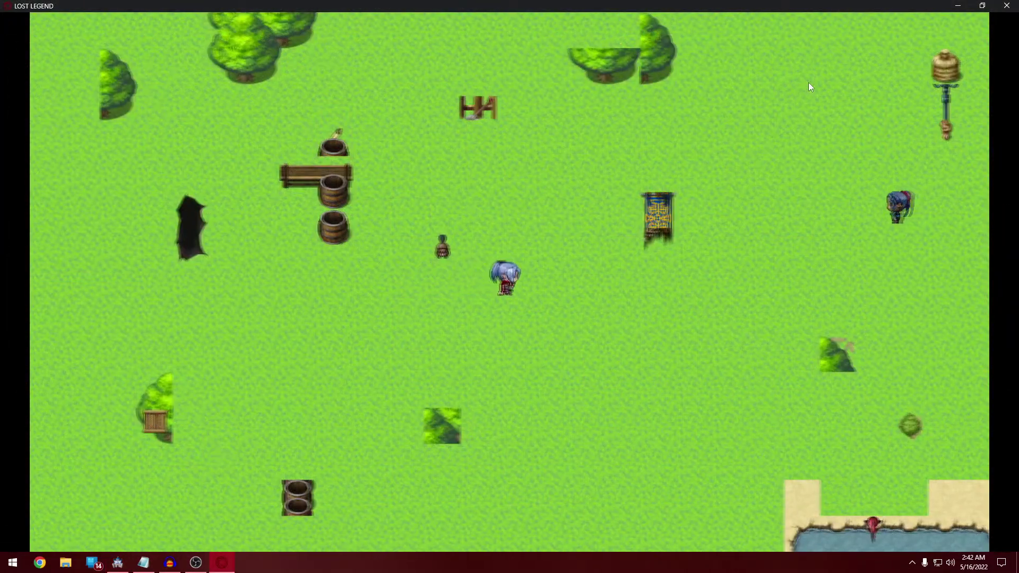
- Walk into the guard's line of sight to trigger 'START THE BATTLE!!!', then dismiss 'you win.'
key(Right)
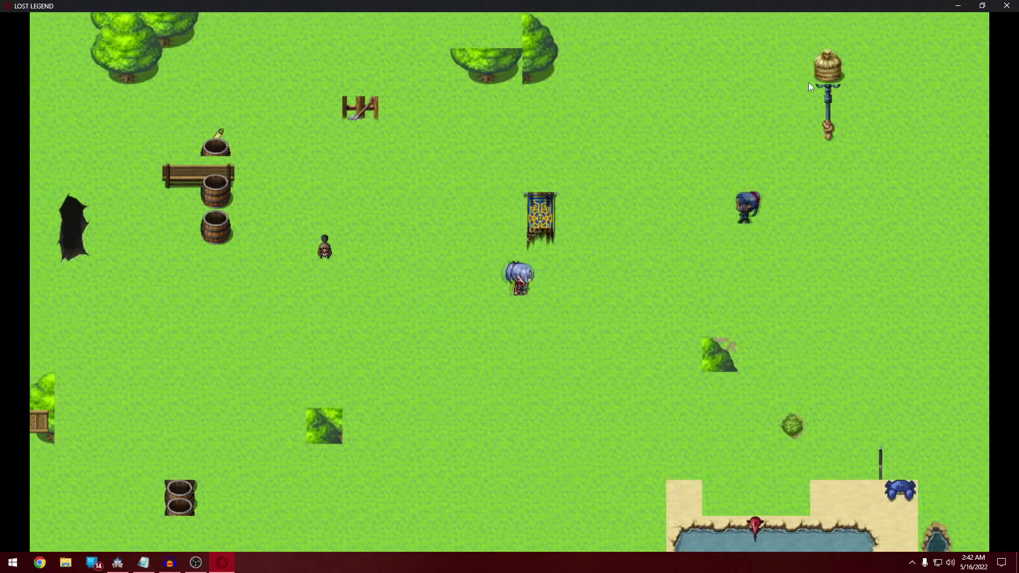
key(Right)
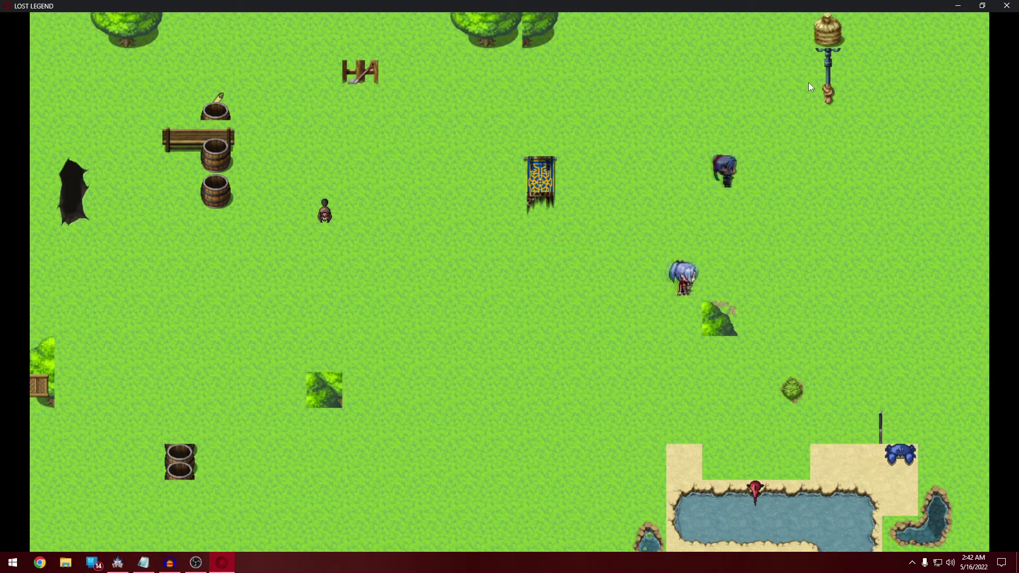
key(Left)
key(Up)
key(Right)
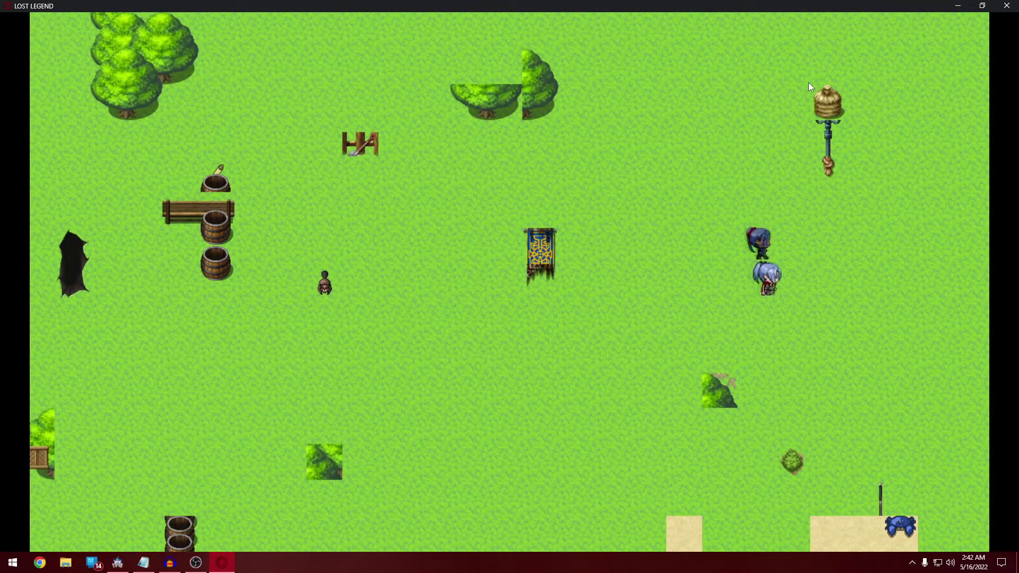
key(Left)
key(Up)
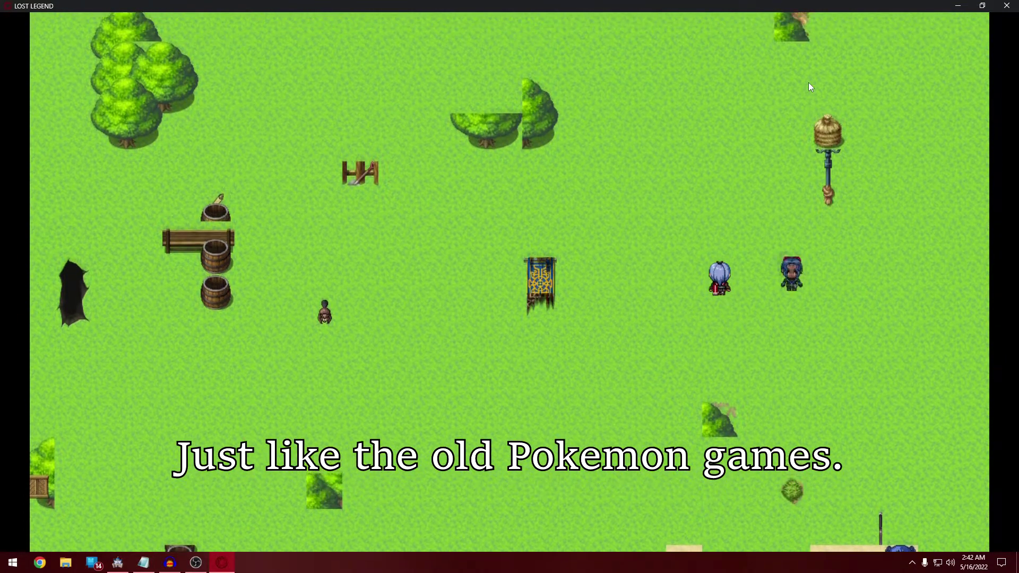
key(Right)
key(Left)
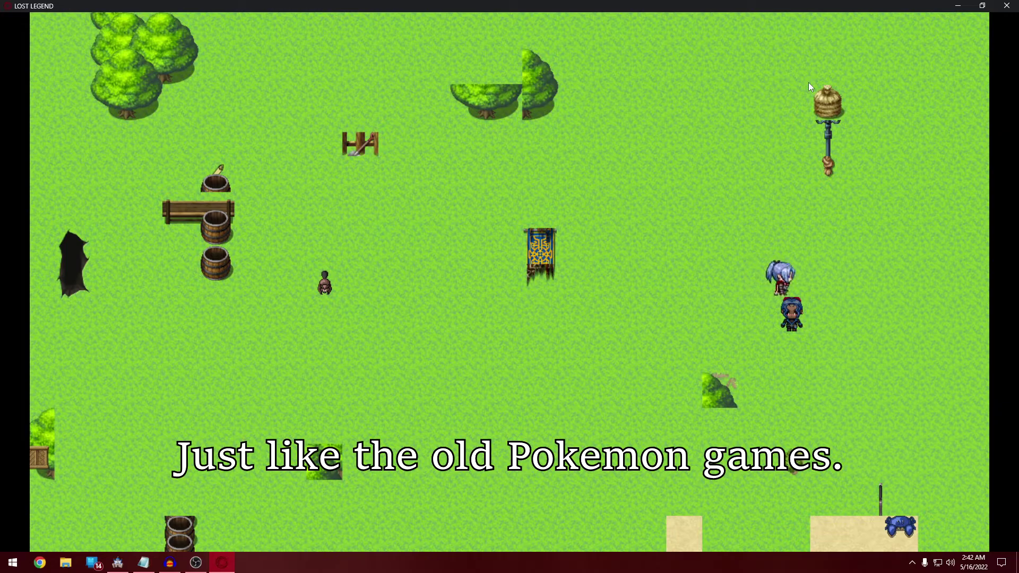
key(Right)
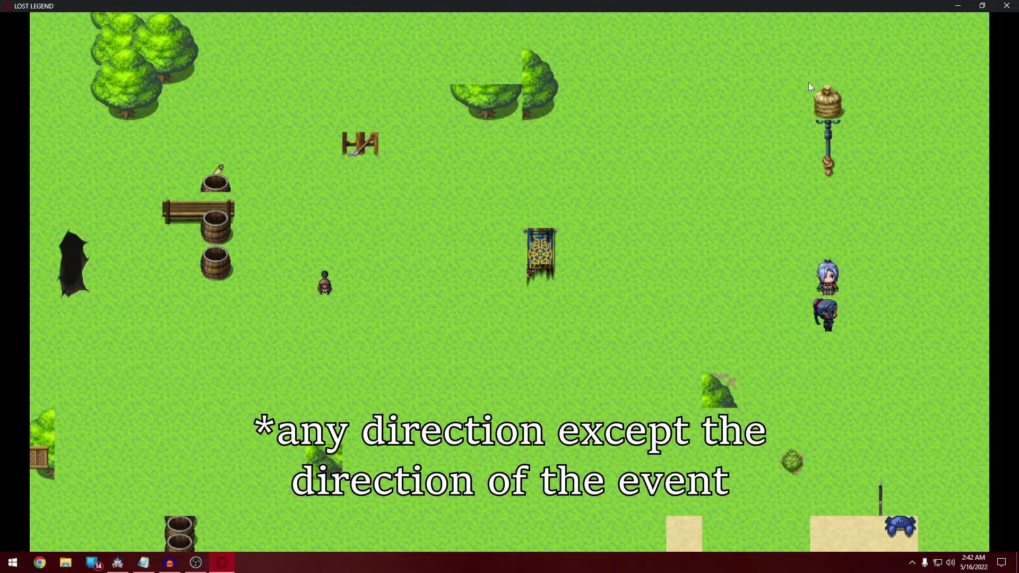
key(Up)
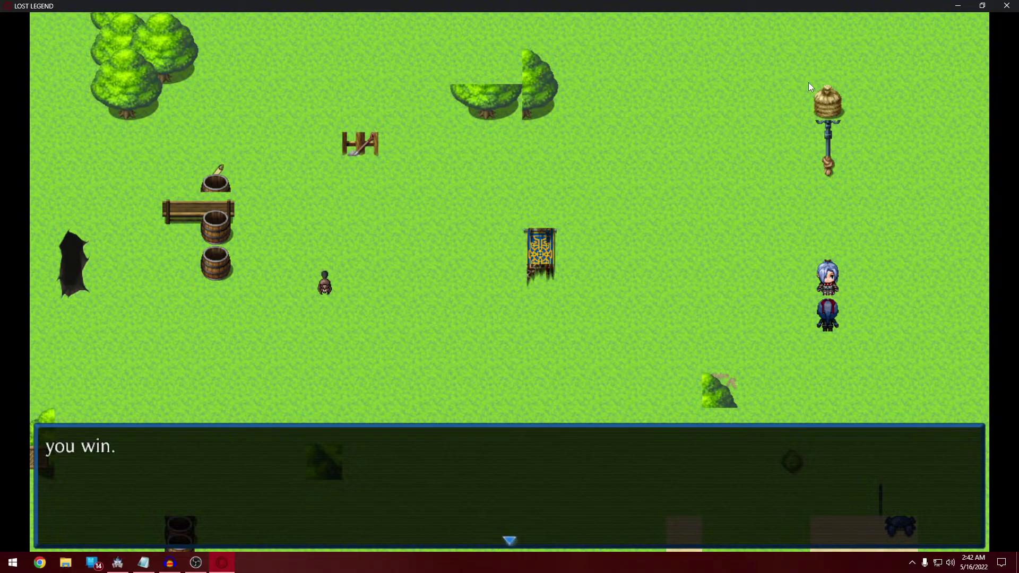
key(Return)
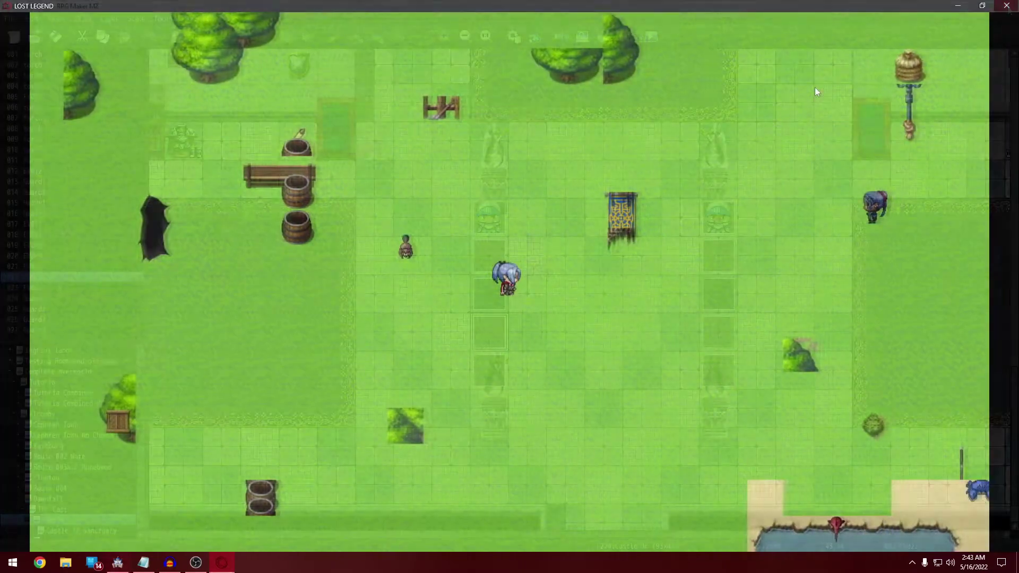
- Walk right up beside the guard to trigger its battle by talking, then close 'you win.'
key(Right)
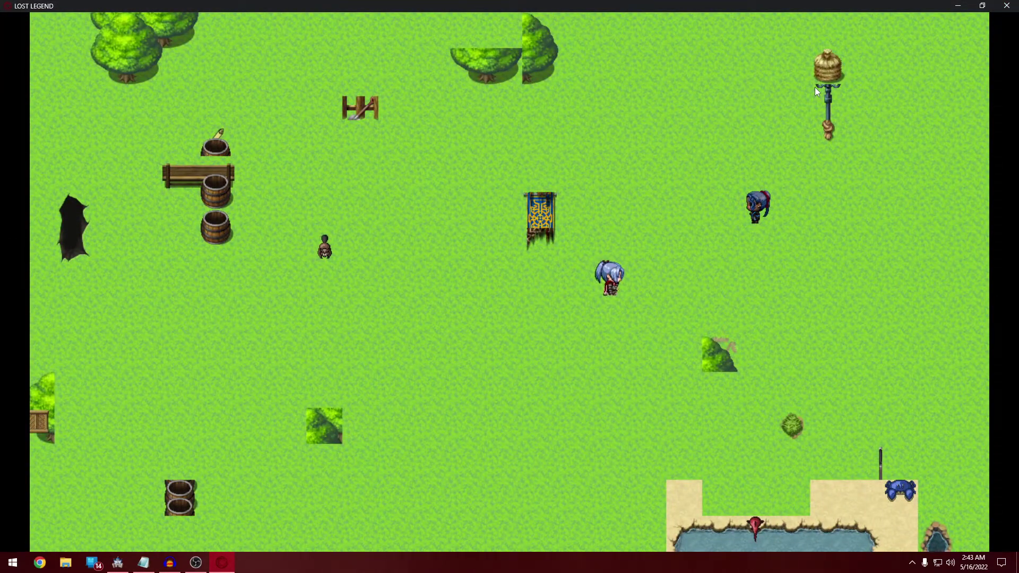
key(Right)
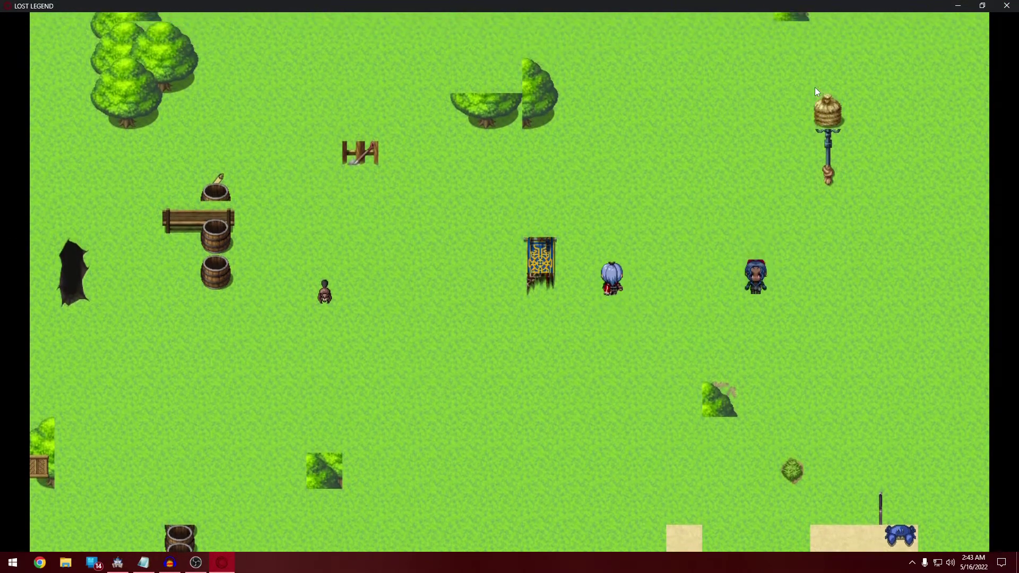
key(Right)
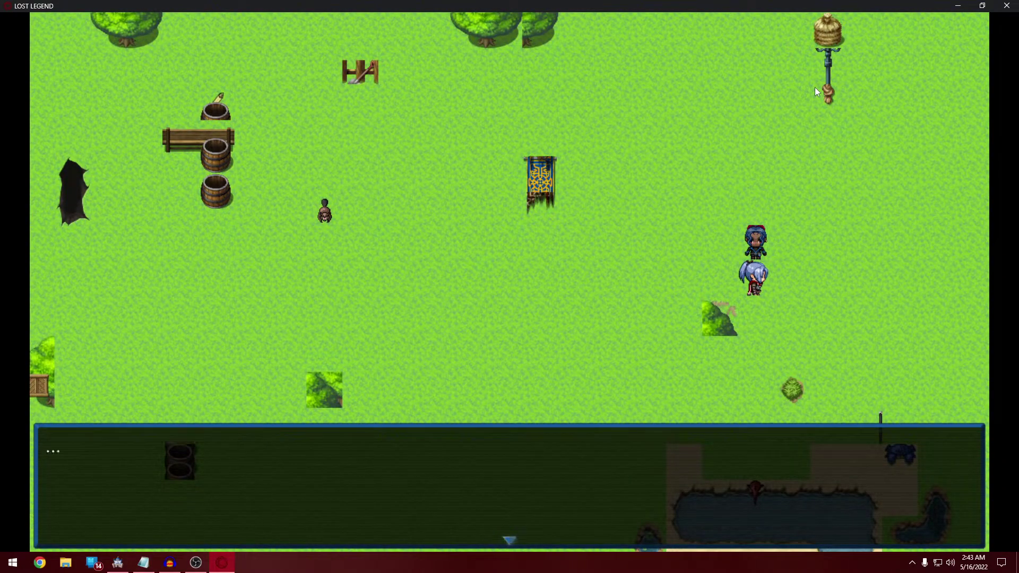
key(Return)
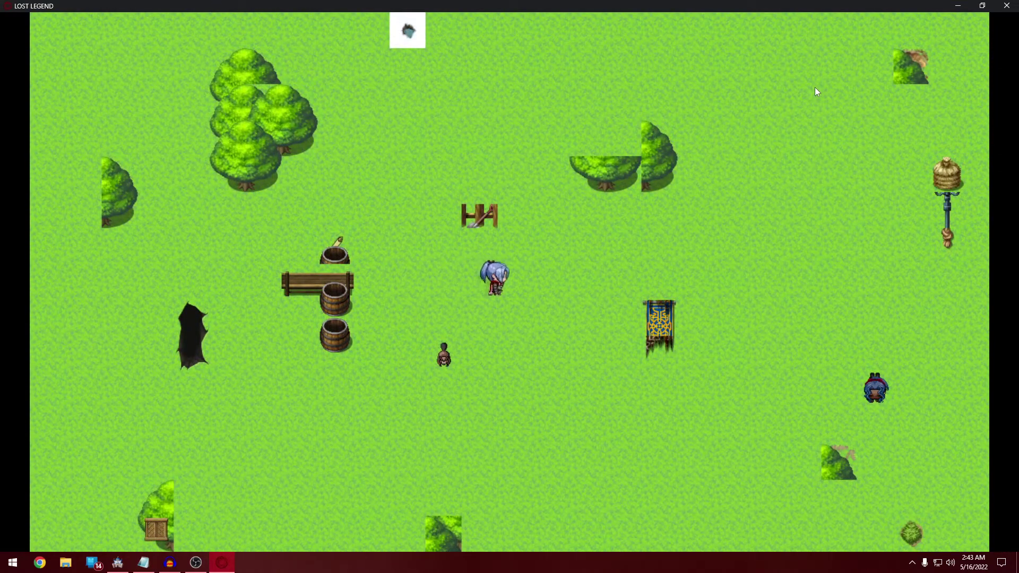
- Walk the player around the field to stand above the guard, facing it from a distance
key(Right)
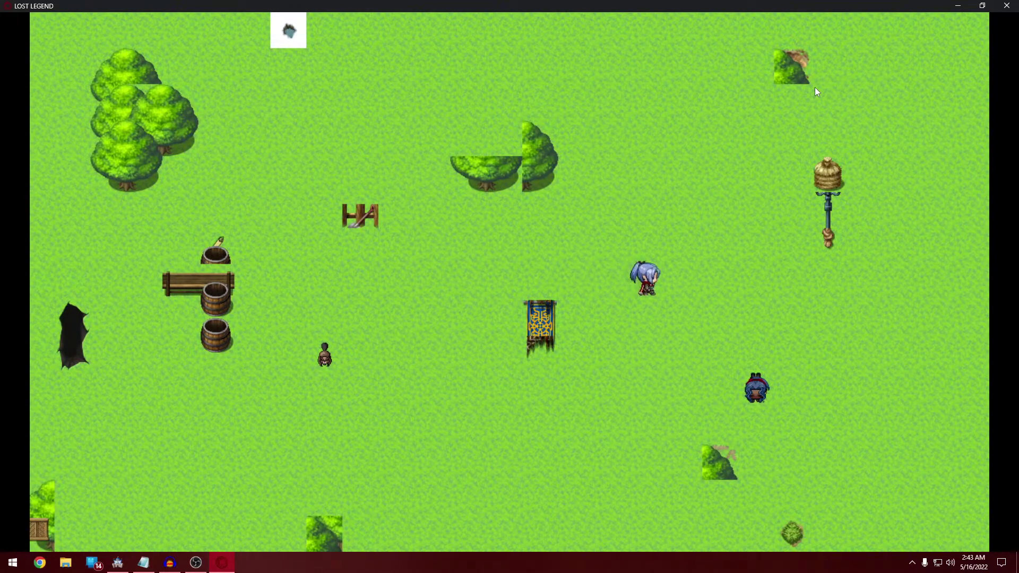
key(Down)
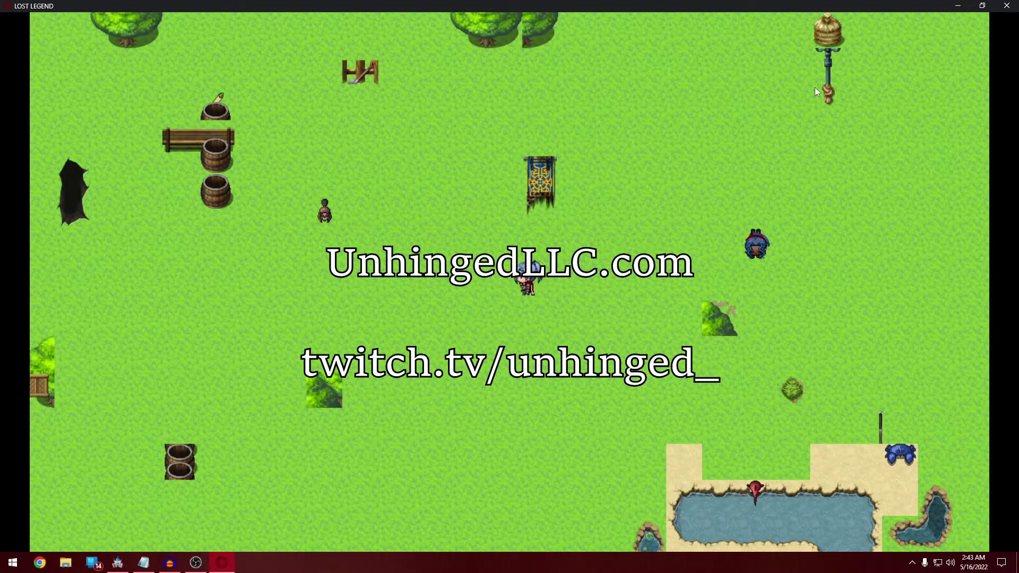
key(Down)
key(Left)
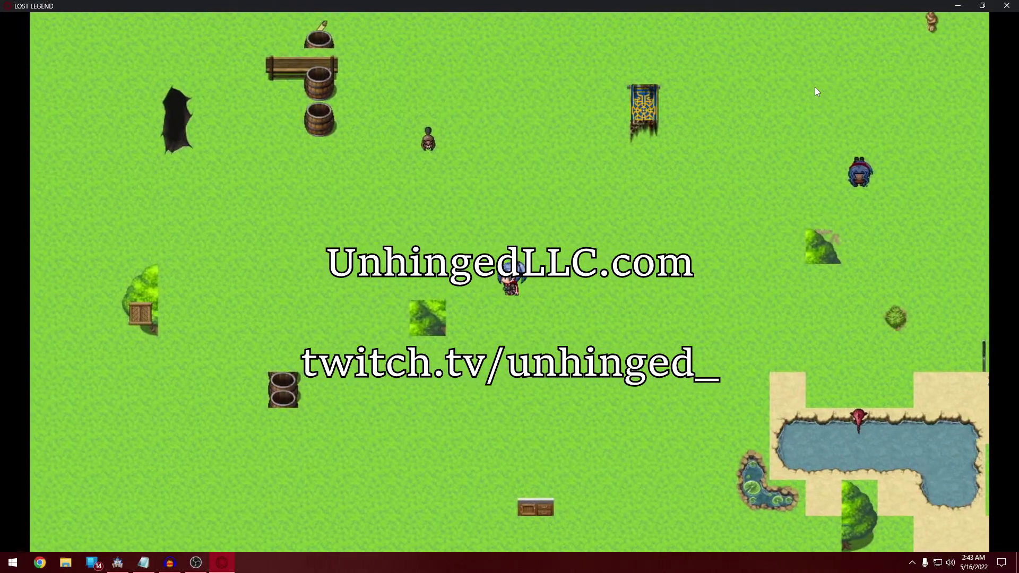
key(Left)
key(Right)
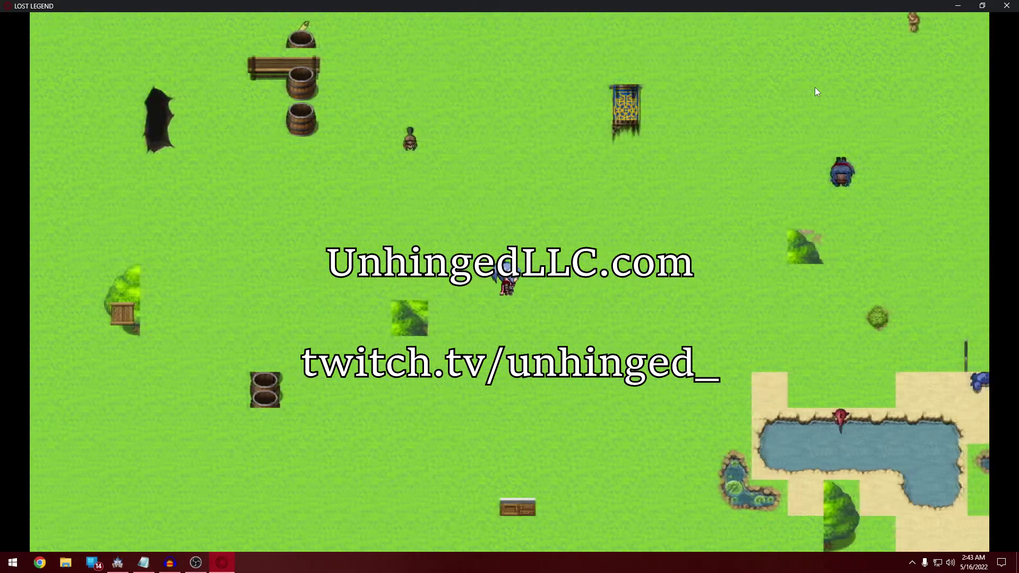
key(Down)
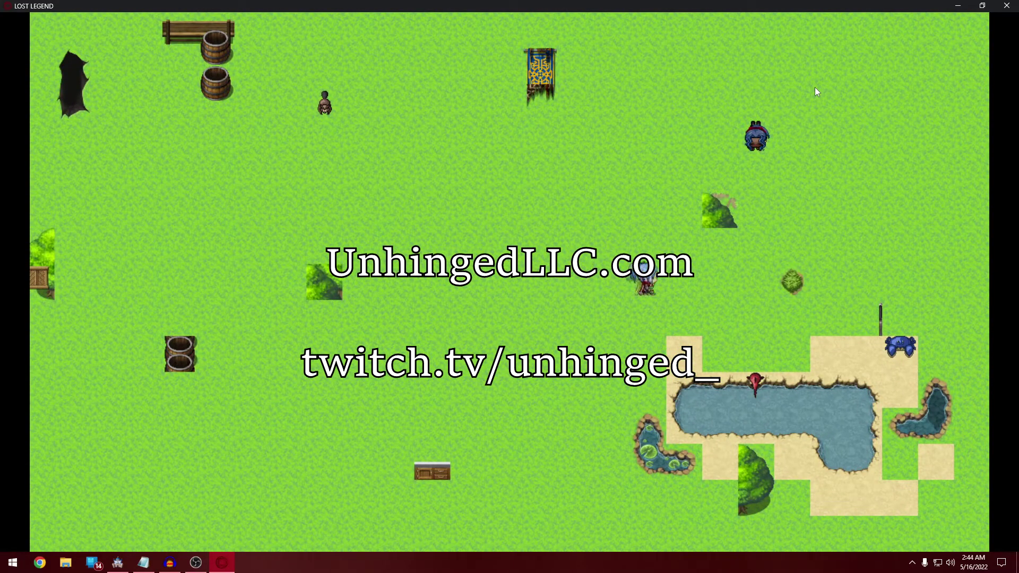
key(Up)
key(Right)
key(Up)
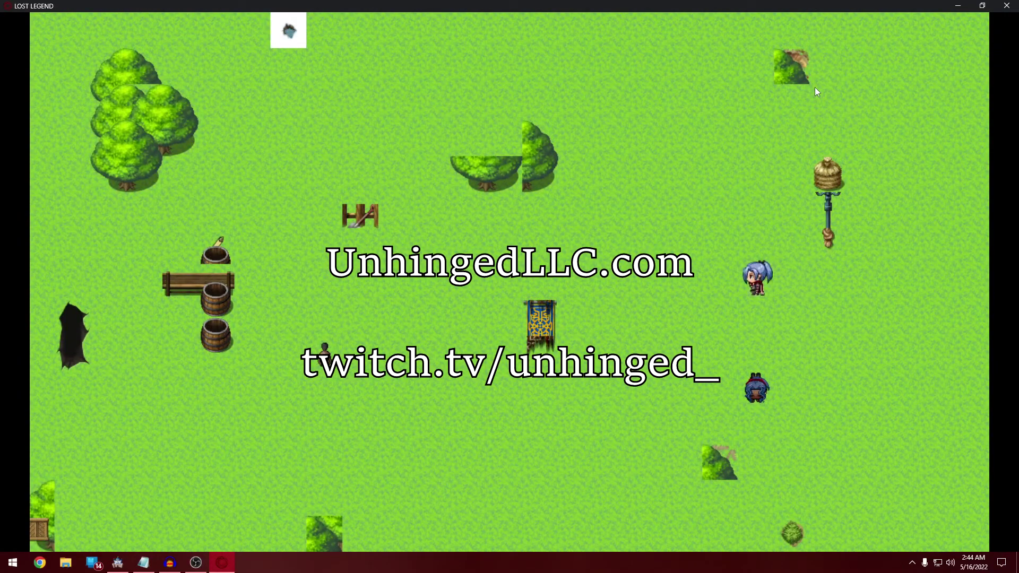
key(Down)
key(Left)
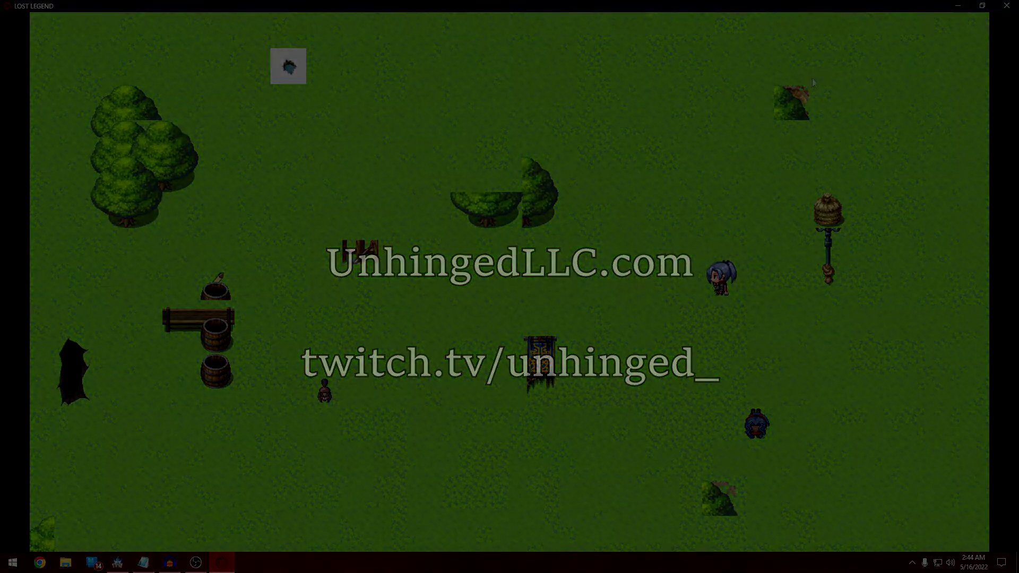